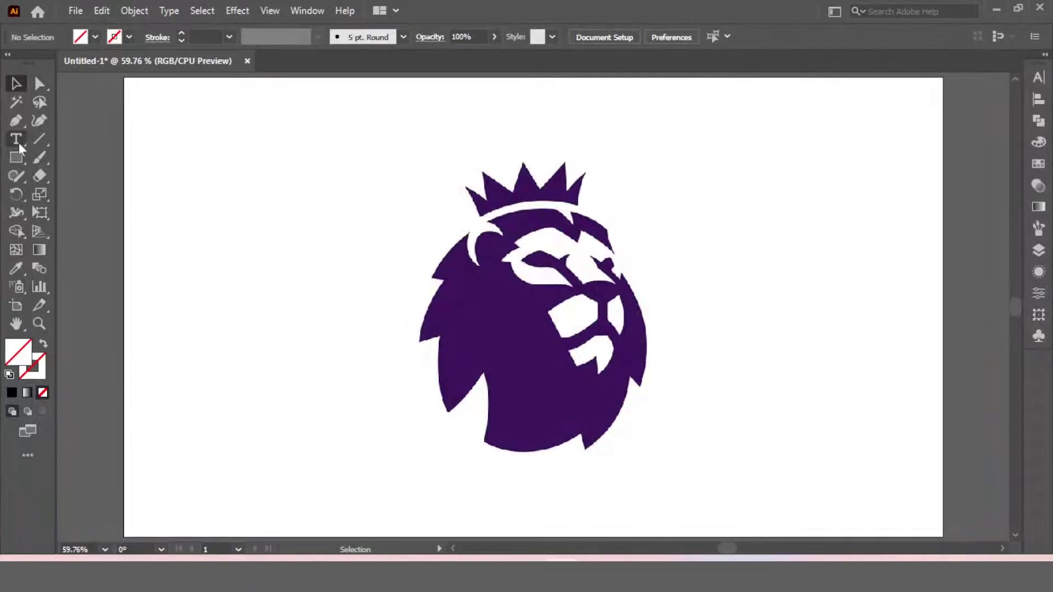
# Set the Pen tool to a yellow 4 pt stroke with no fill
pyautogui.click(18, 122)
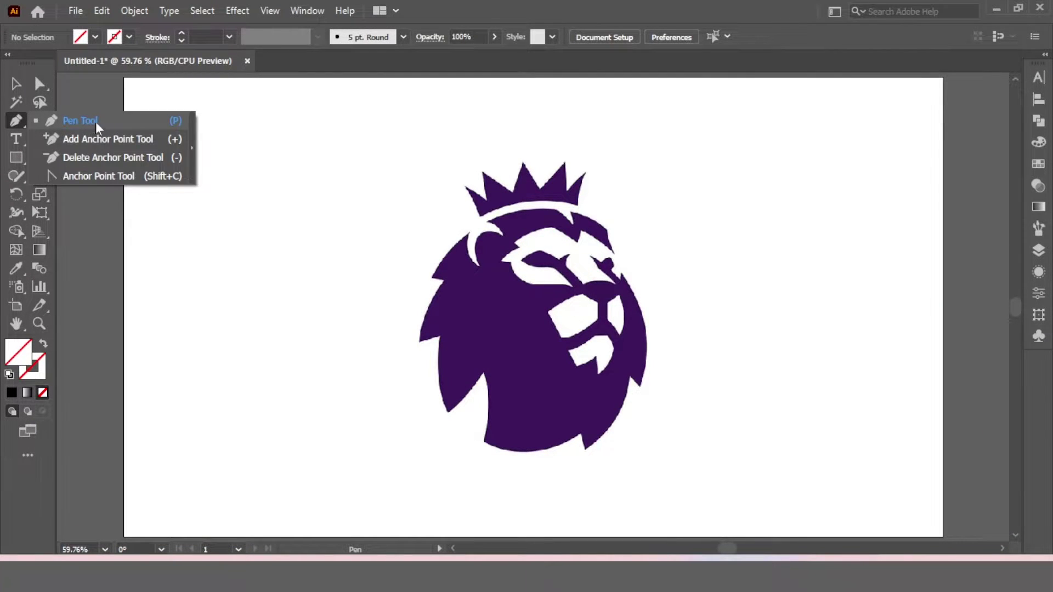
pyautogui.click(95, 121)
pyautogui.click(129, 36)
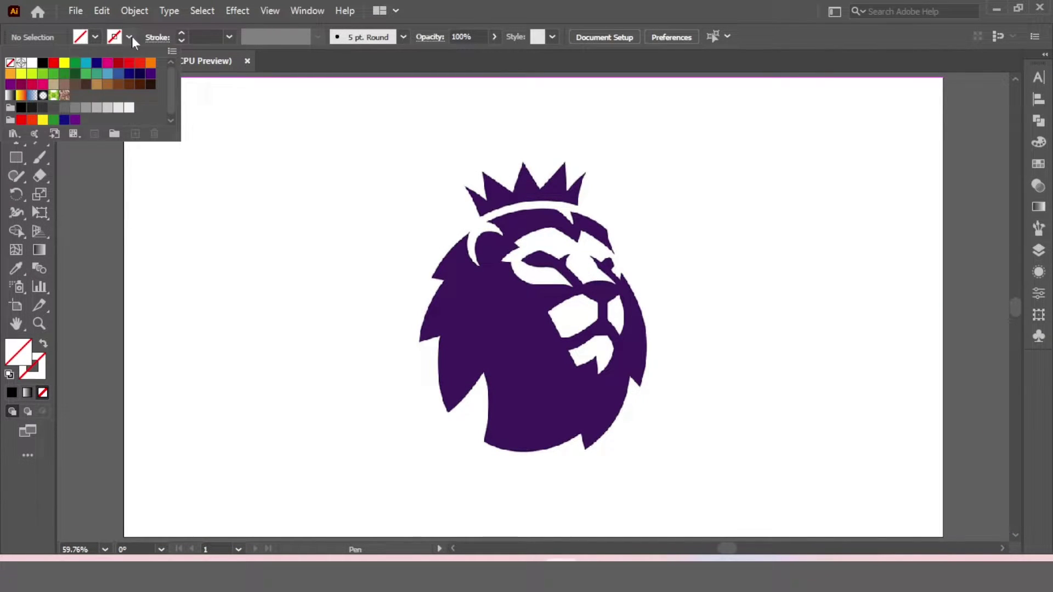
pyautogui.click(64, 63)
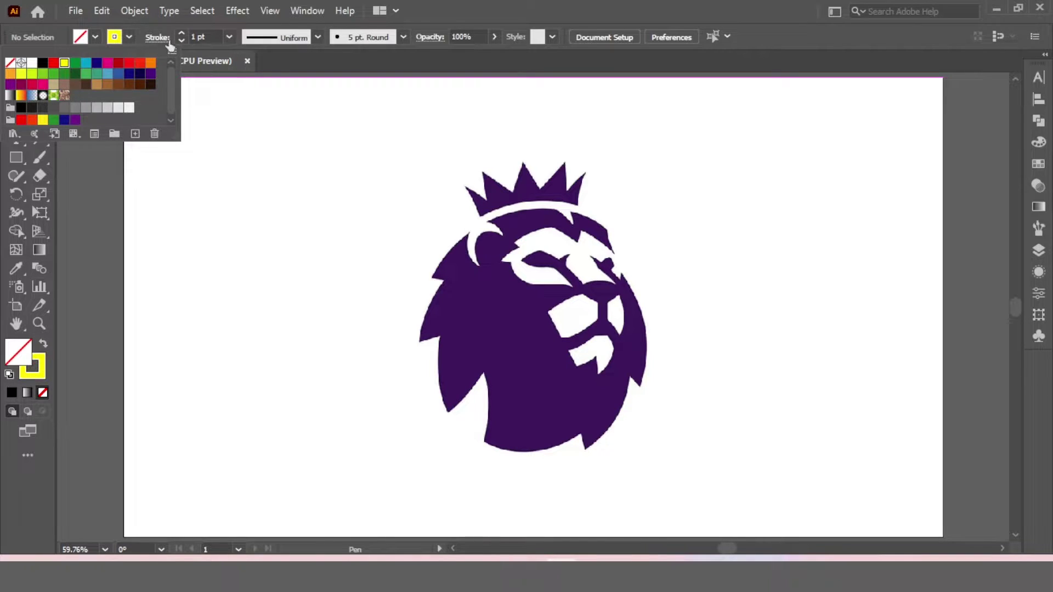
pyautogui.click(229, 36)
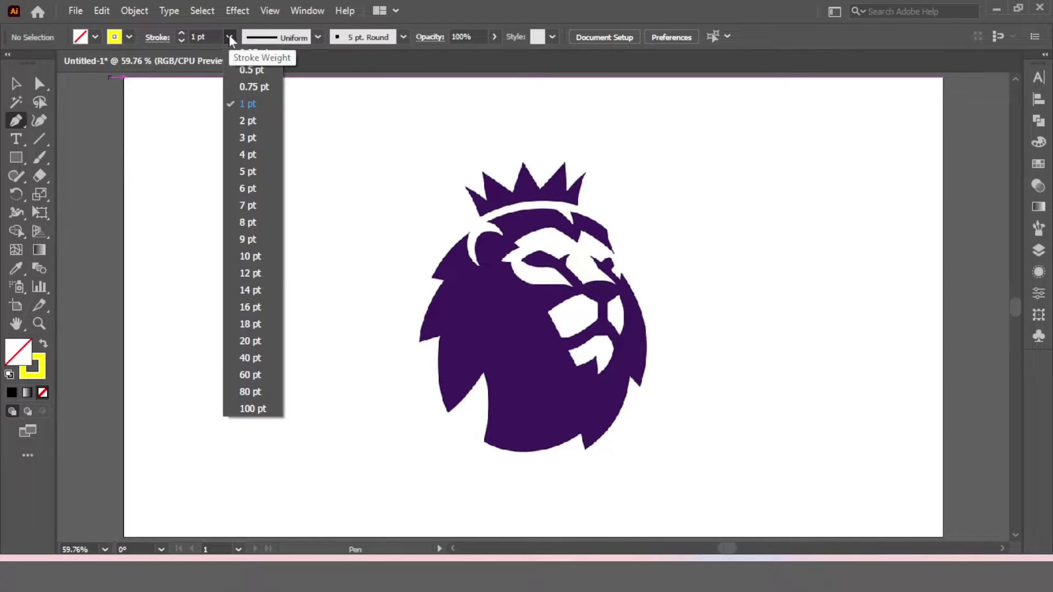
pyautogui.click(248, 154)
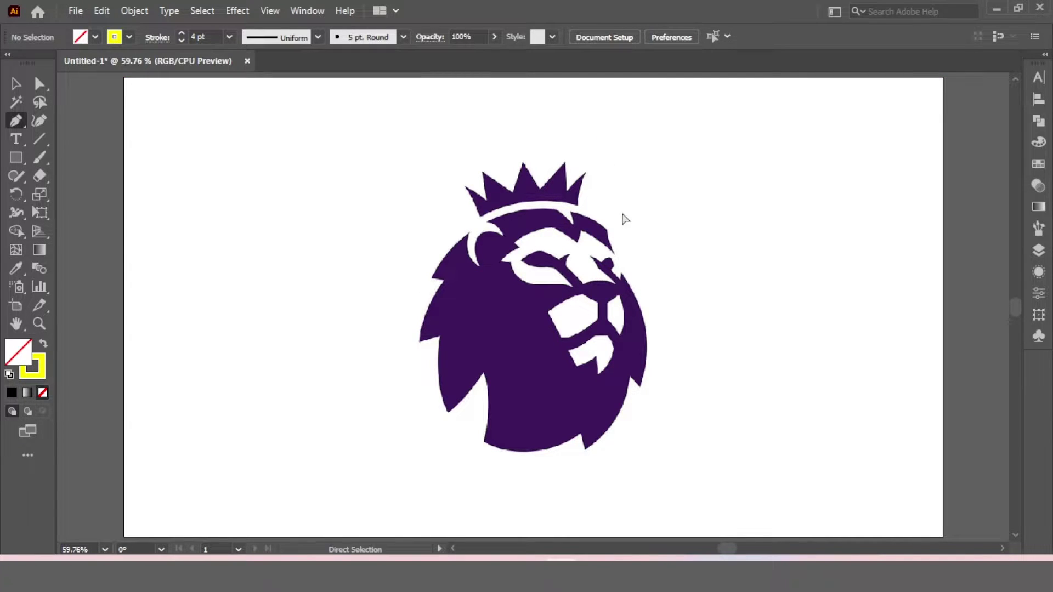
# Zoom in and pan so the lion's crown fills the view
pyautogui.hotkey('ctrl', '+')
pyautogui.hotkey('ctrl', '+')
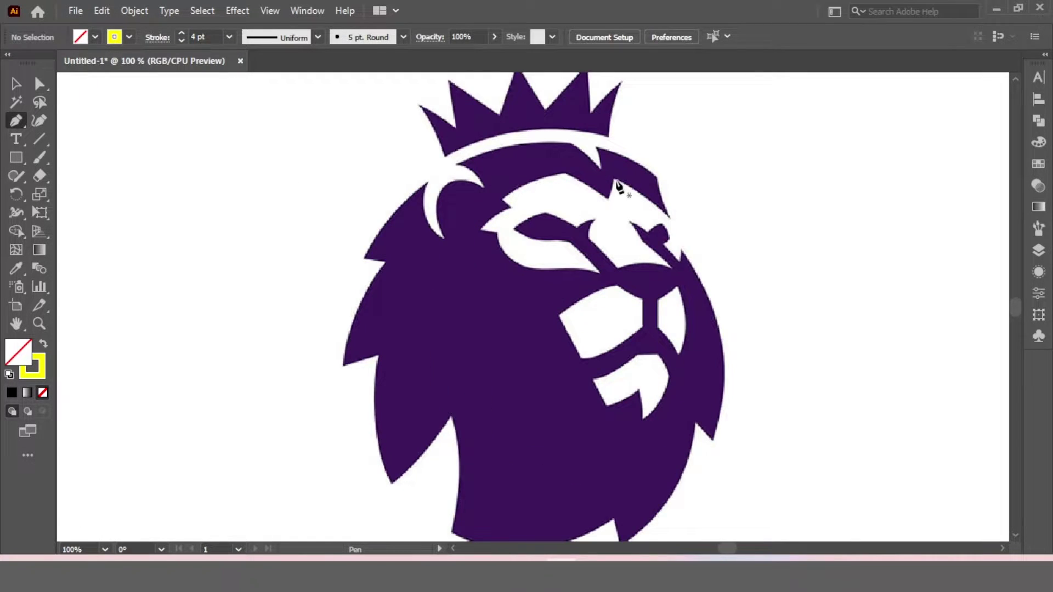
pyautogui.moveTo(630, 152); pyautogui.dragTo(566, 236)
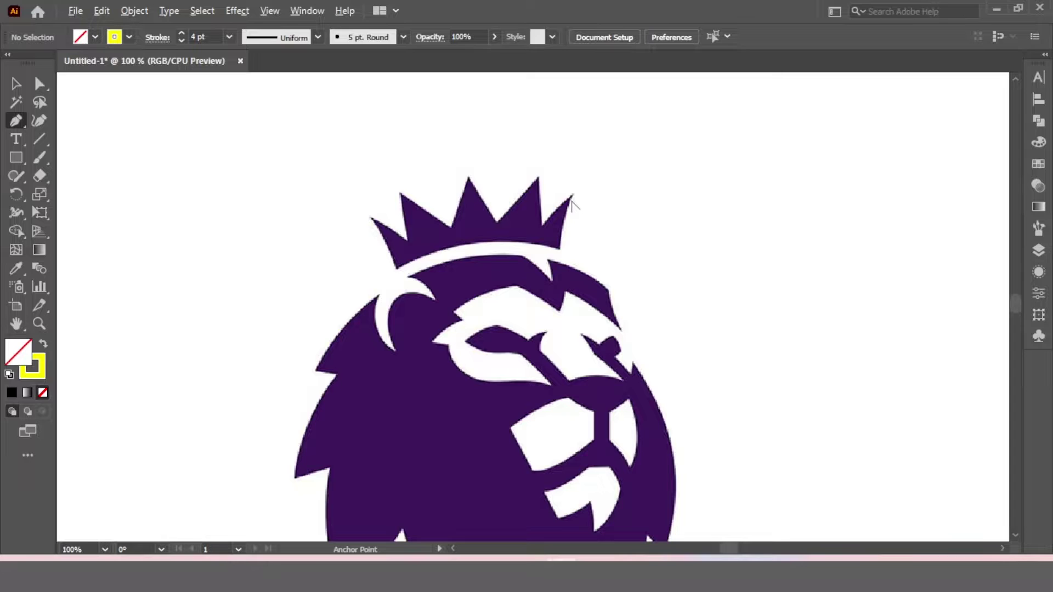
pyautogui.scroll(1, 572, 202)
pyautogui.scroll(1, 573, 198)
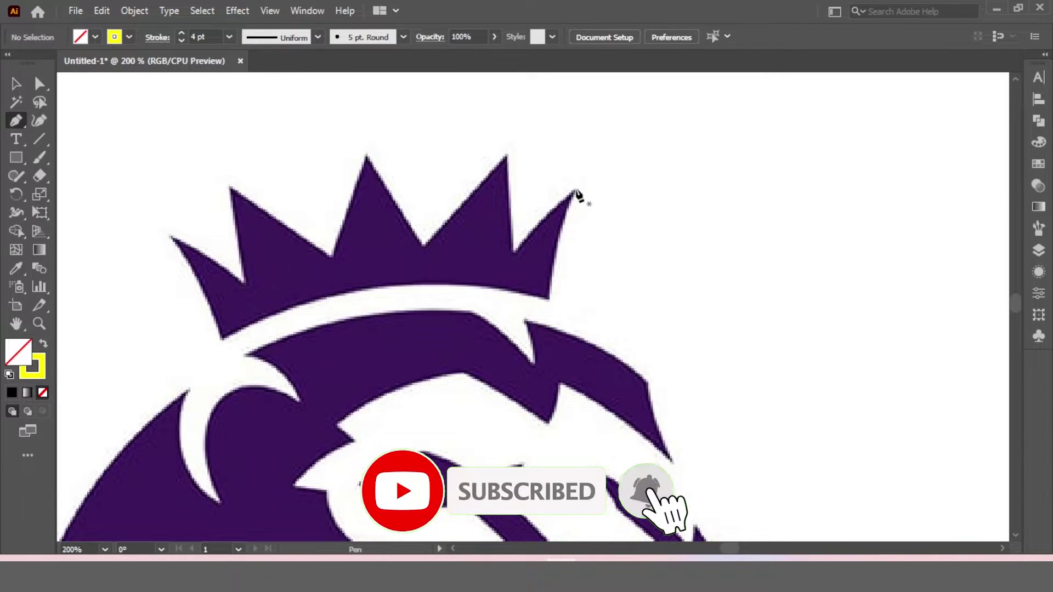
# Trace the crown from its right tip along the curved base to the left end
pyautogui.click(576, 190)
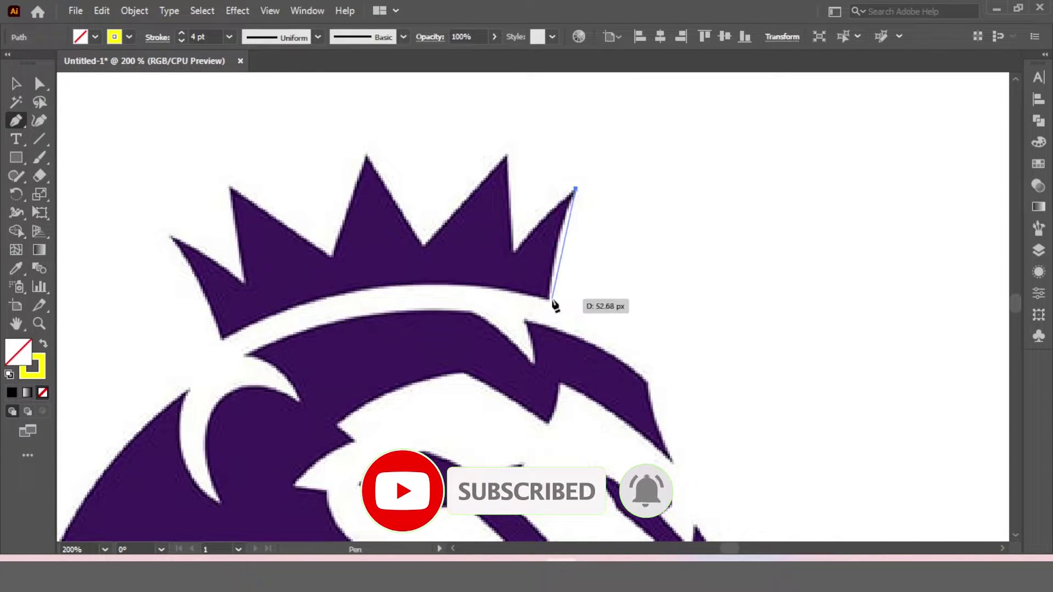
pyautogui.moveTo(551, 300); pyautogui.dragTo(551, 346)
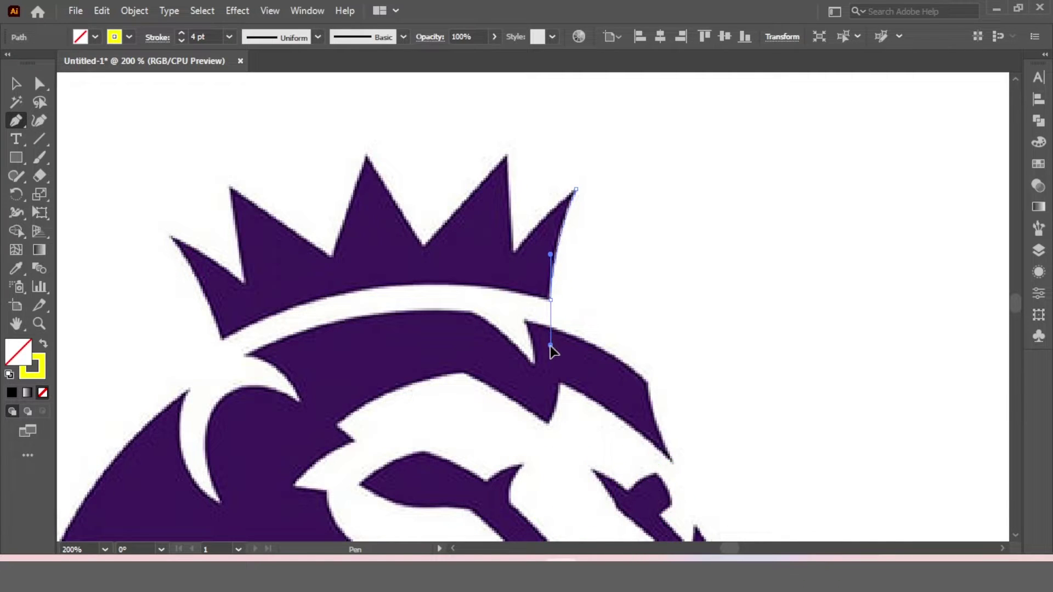
pyautogui.click(550, 300)
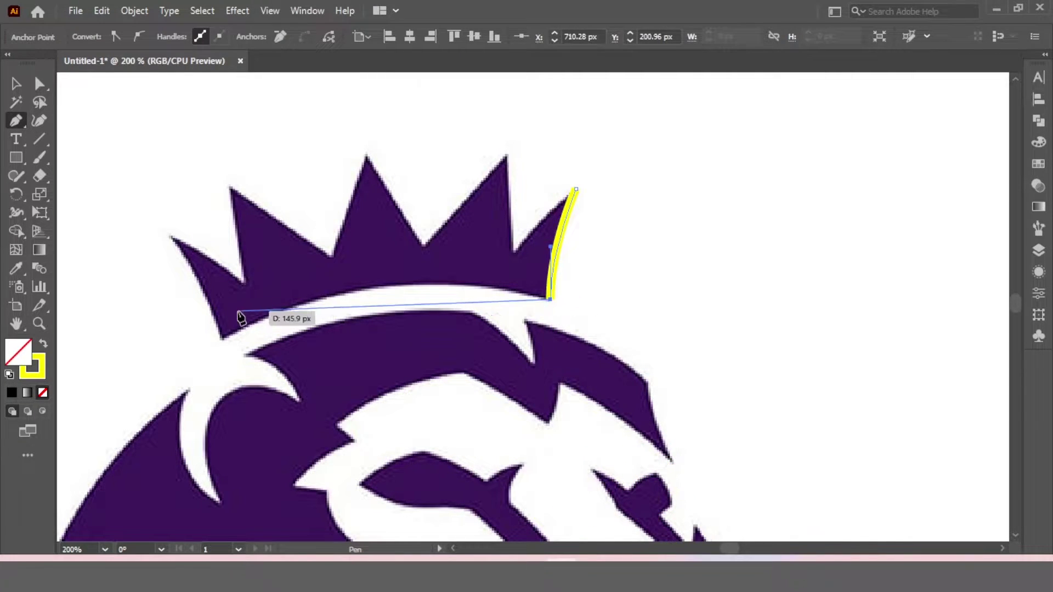
pyautogui.scroll(-1, 235, 286)
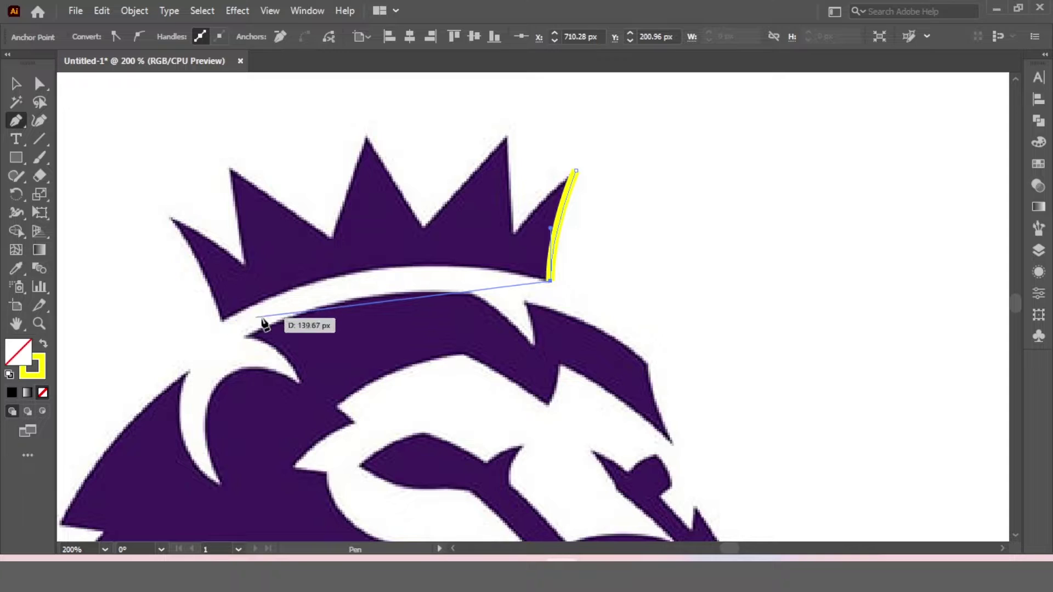
pyautogui.moveTo(286, 326); pyautogui.dragTo(399, 313)
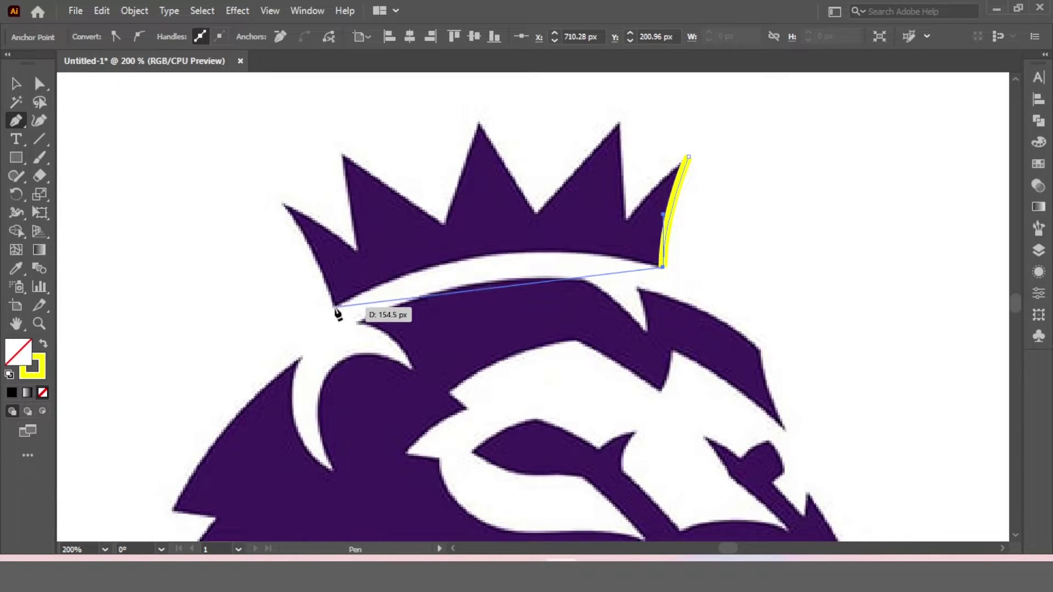
pyautogui.moveTo(335, 306)
pyautogui.mouseDown()
pyautogui.moveTo(283, 351)
pyautogui.moveTo(173, 398)
pyautogui.mouseUp()
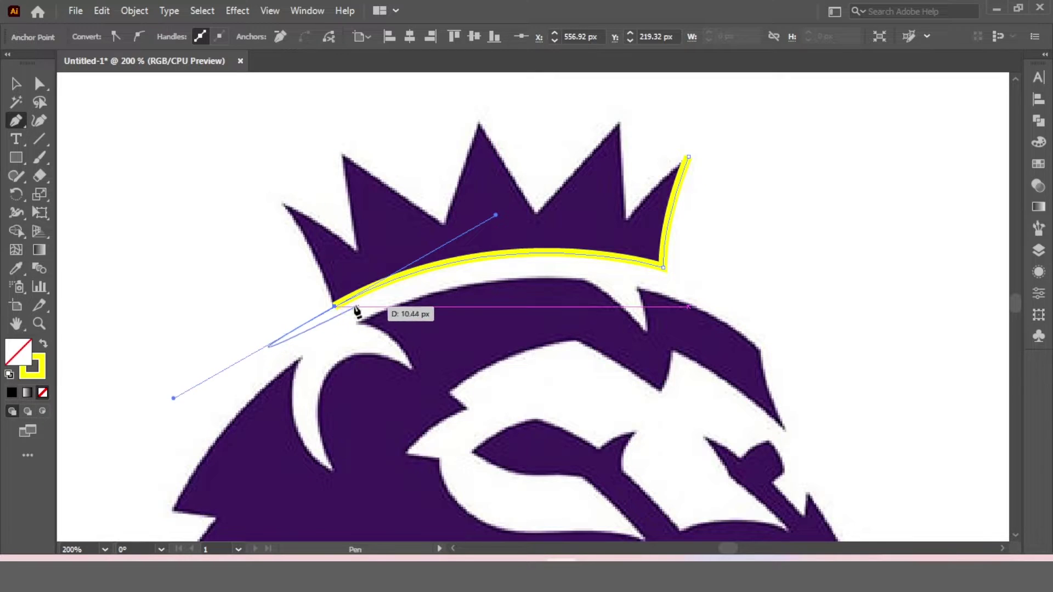
pyautogui.moveTo(334, 306)
pyautogui.mouseDown()
pyautogui.moveTo(265, 228)
pyautogui.moveTo(281, 204)
pyautogui.moveTo(356, 263)
pyautogui.moveTo(358, 253)
pyautogui.moveTo(379, 281)
pyautogui.mouseUp()
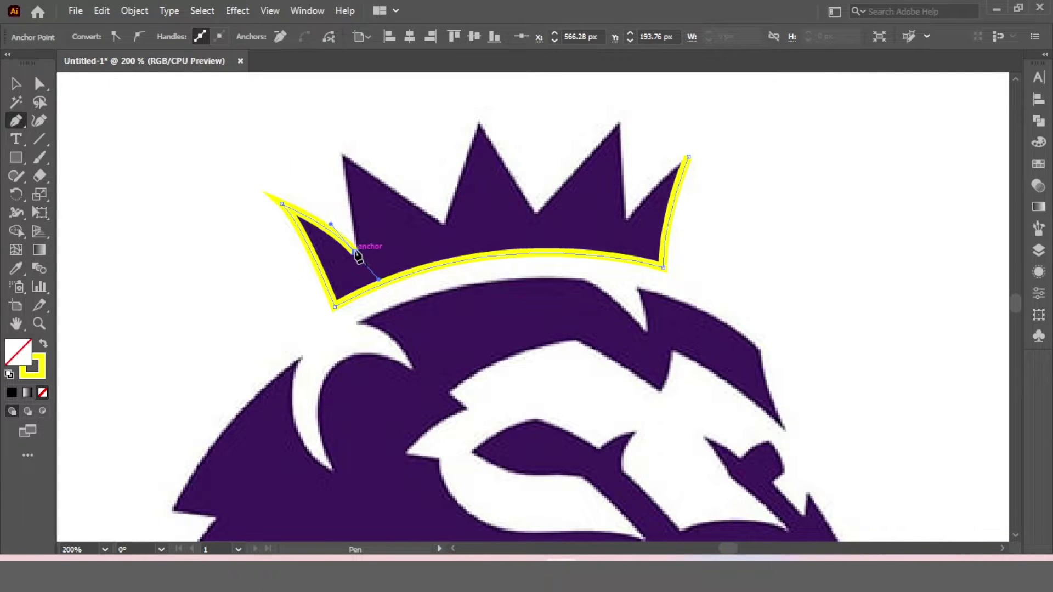
# Trace the crown's spikes and valleys, close the path at the start, then deselect it
pyautogui.click(342, 157)
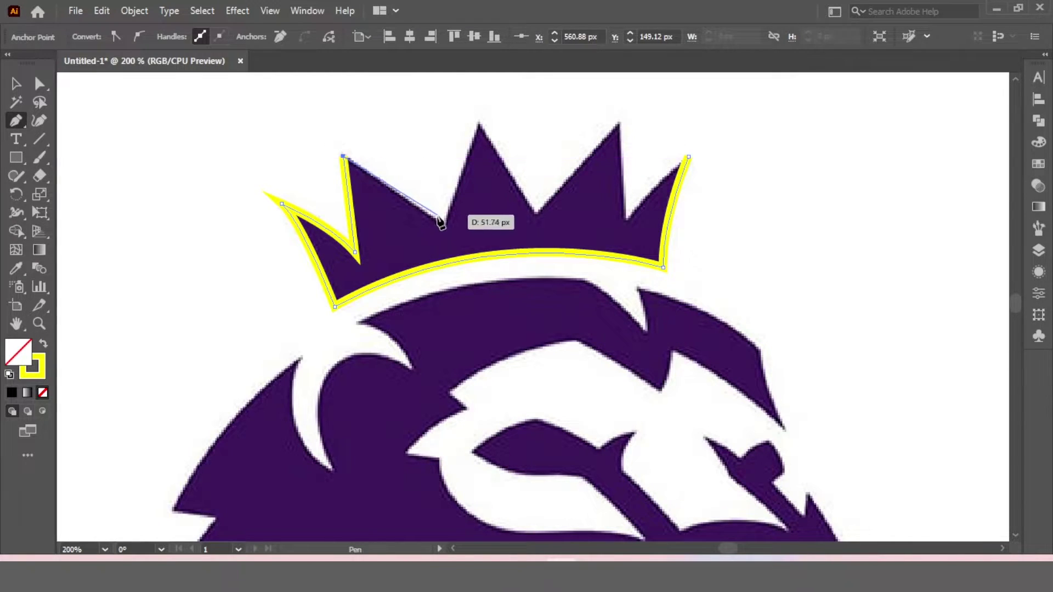
pyautogui.click(444, 226)
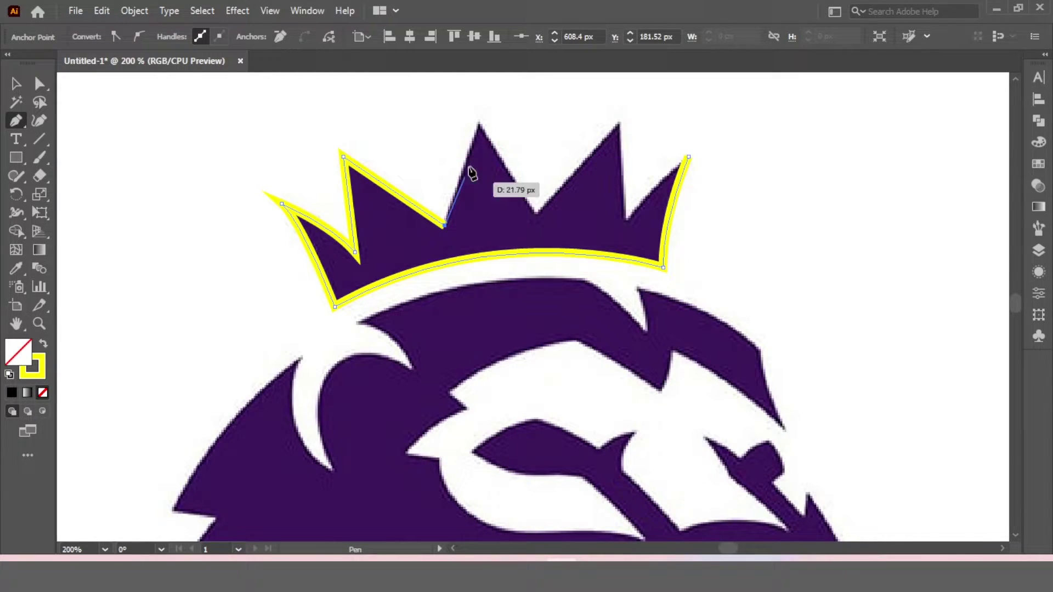
pyautogui.click(479, 120)
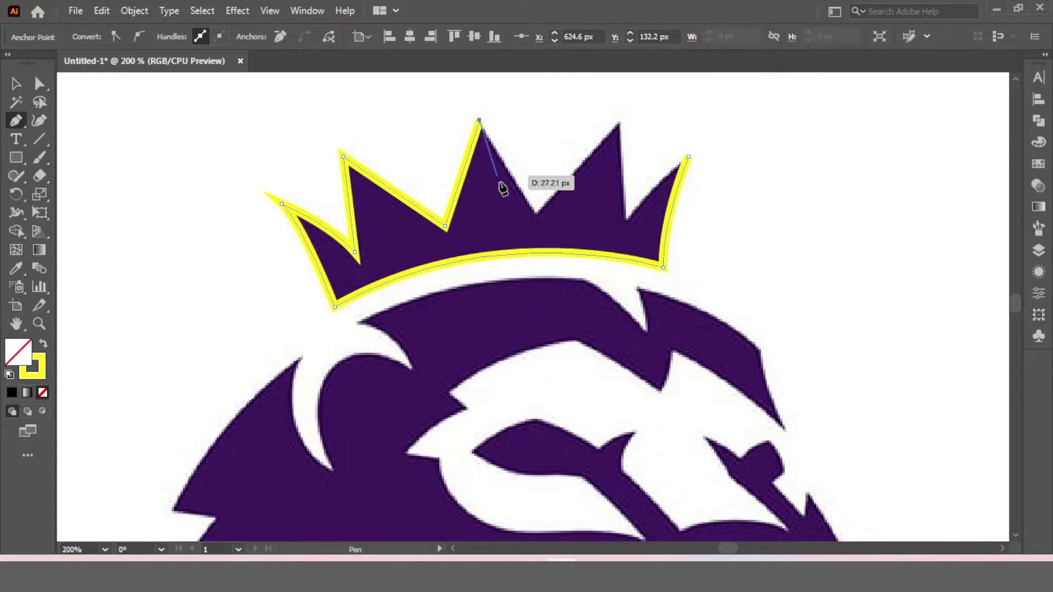
pyautogui.click(536, 212)
pyautogui.click(620, 119)
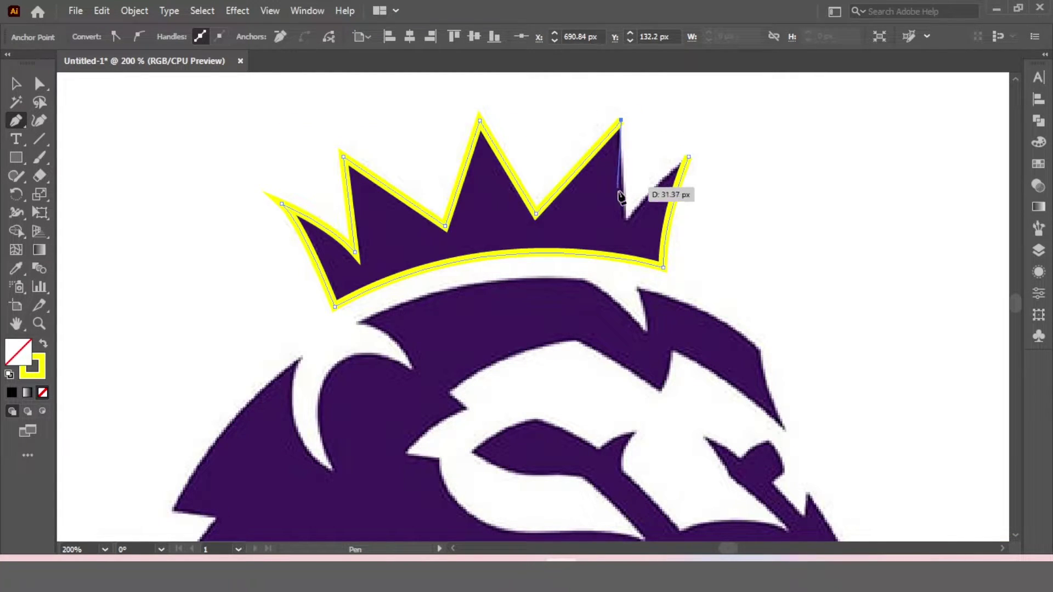
pyautogui.click(626, 221)
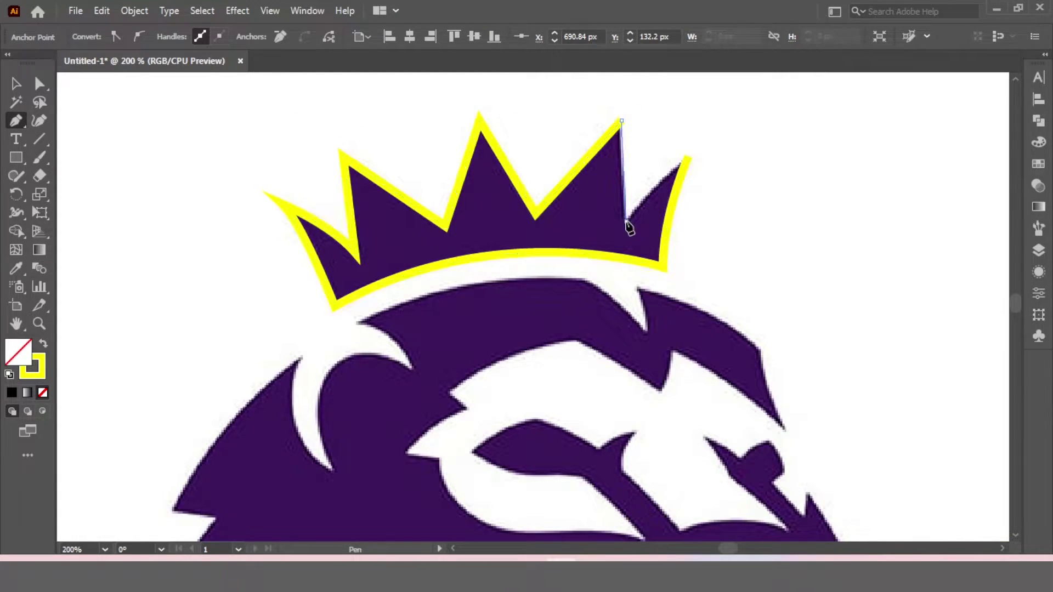
pyautogui.click(689, 157)
pyautogui.moveTo(706, 152); pyautogui.dragTo(718, 135)
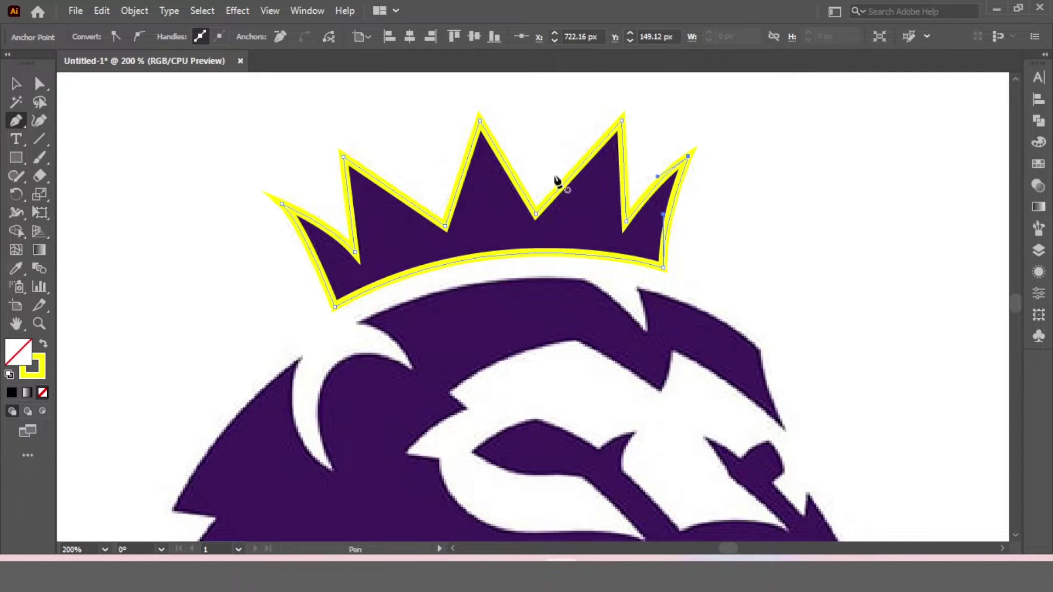
pyautogui.click(16, 84)
pyautogui.click(529, 247)
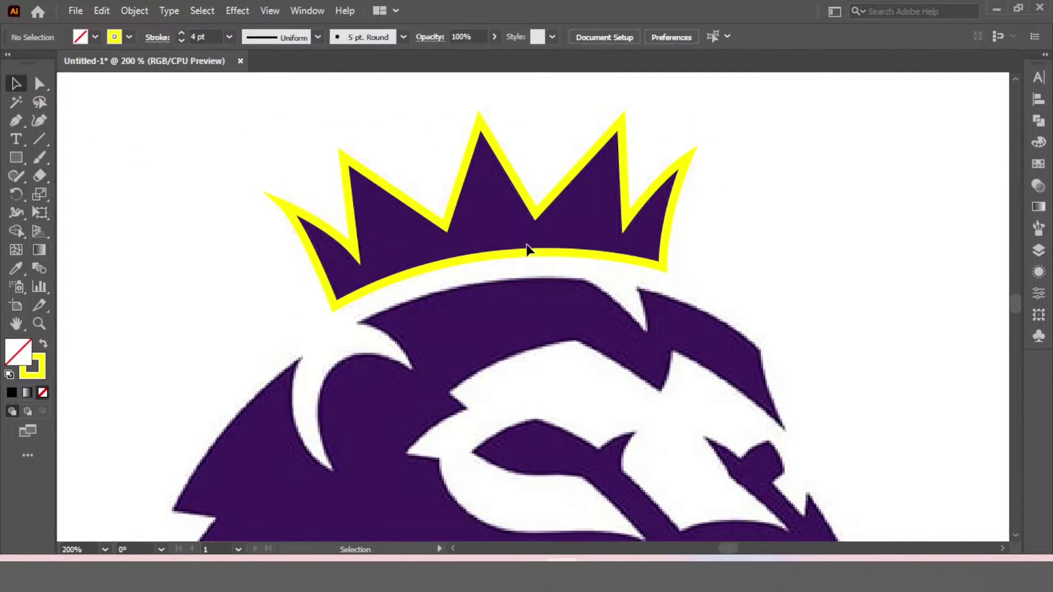
pyautogui.scroll(-3, 528, 249)
# Start the mane outline at its upper tip, tracing the right side and notch
pyautogui.click(16, 120)
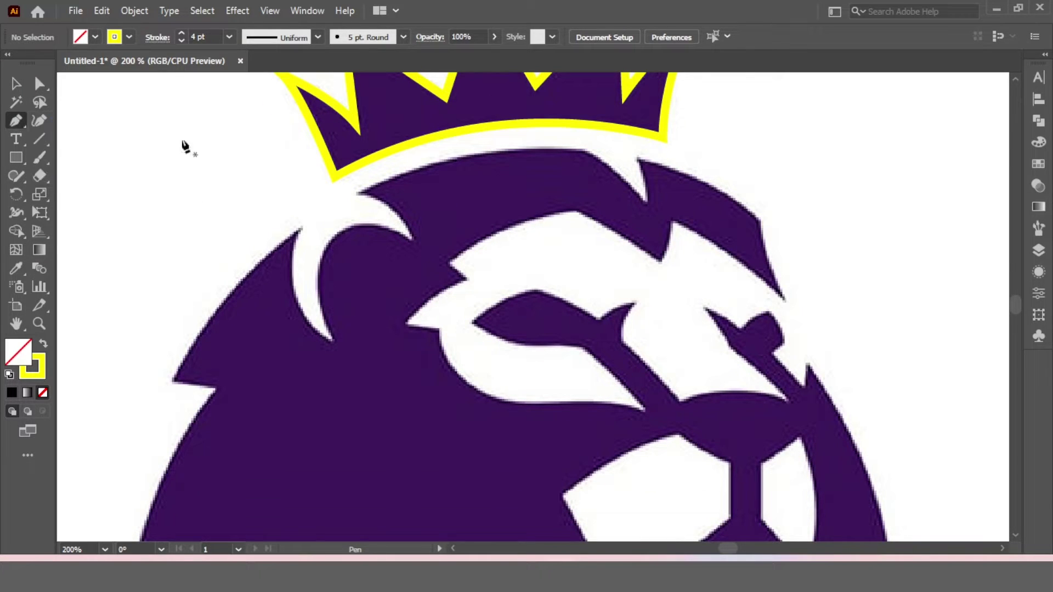
pyautogui.click(785, 299)
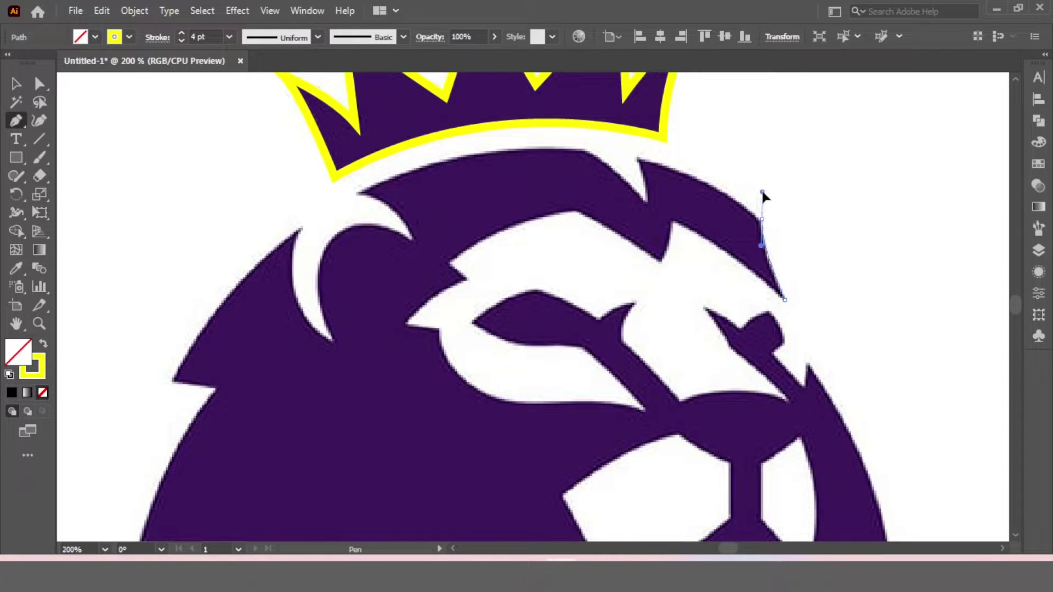
pyautogui.click(767, 220)
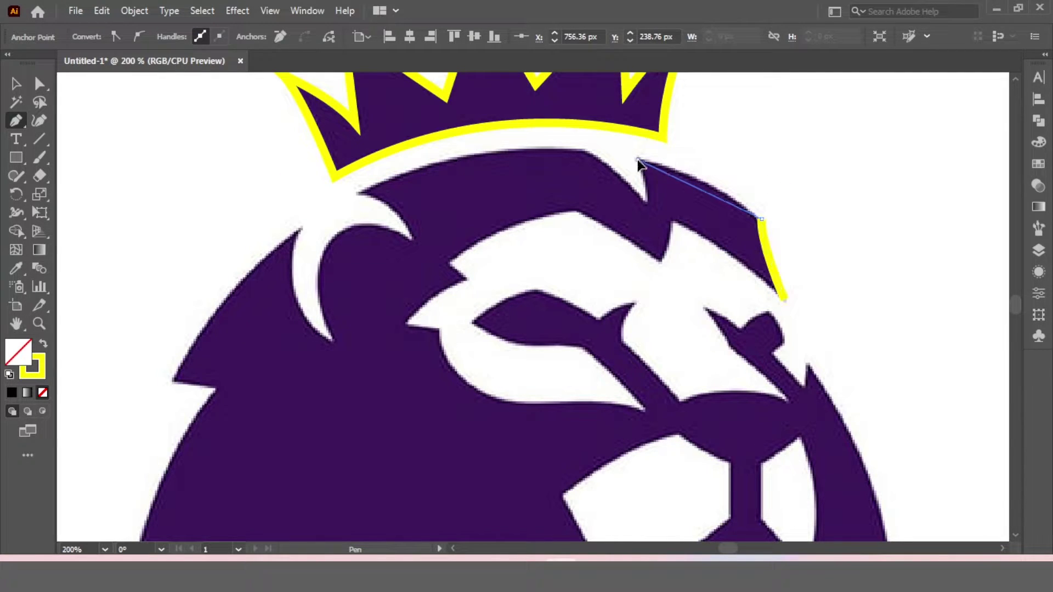
pyautogui.moveTo(589, 161); pyautogui.dragTo(583, 159)
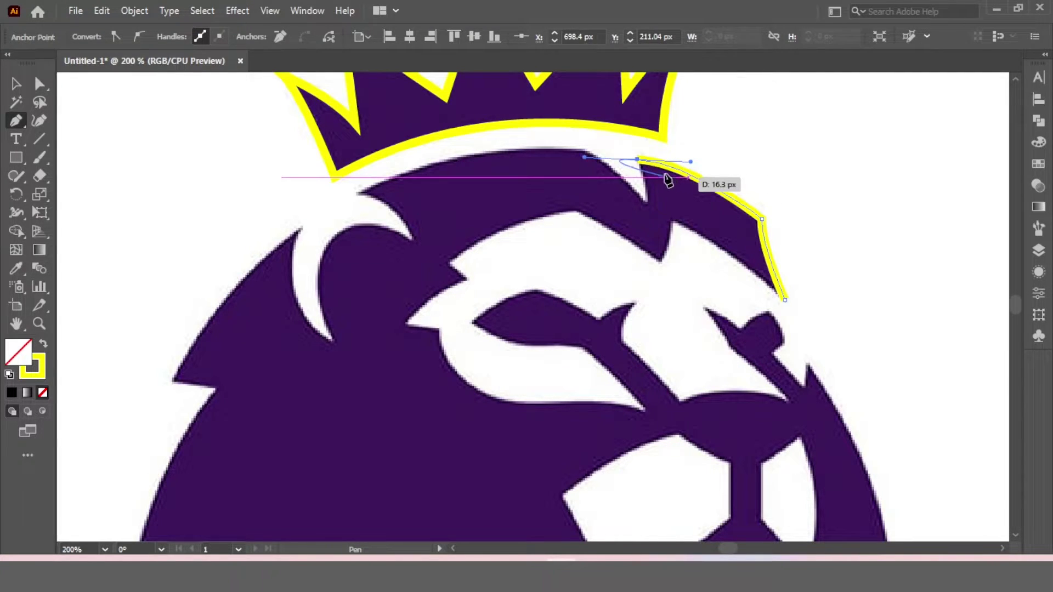
pyautogui.click(637, 160)
pyautogui.click(648, 203)
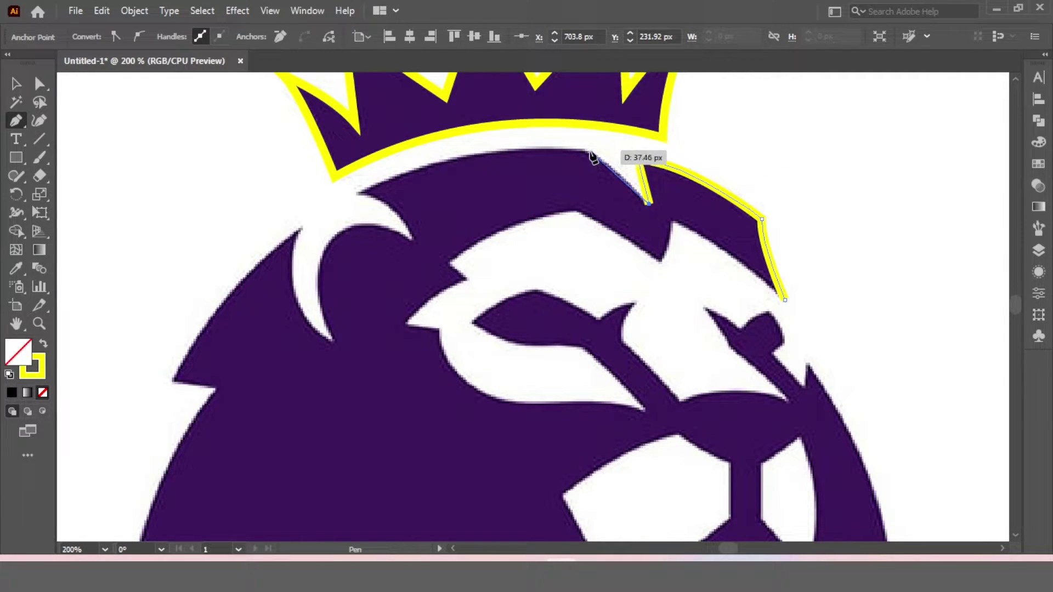
pyautogui.click(590, 149)
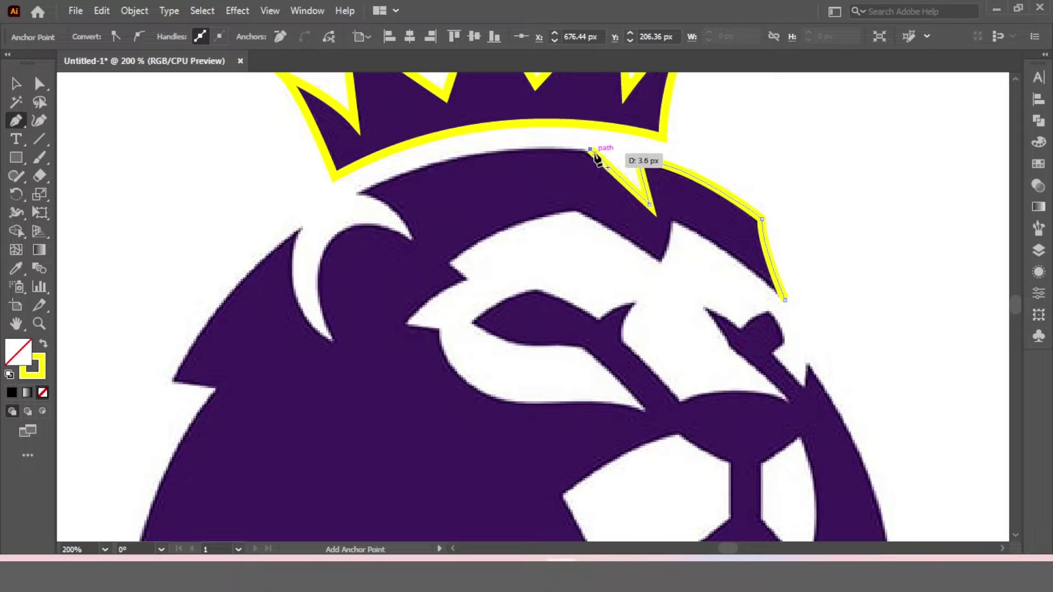
# Trace the mane's top edge, its spike, and the curve to the white crescent tip
pyautogui.moveTo(359, 193); pyautogui.dragTo(268, 251)
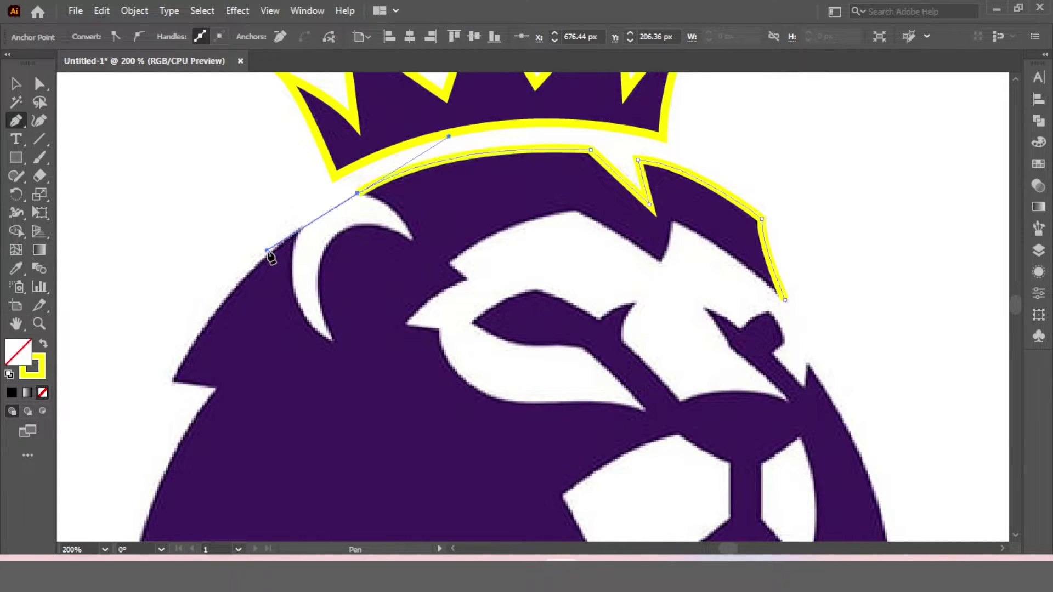
pyautogui.moveTo(357, 193); pyautogui.dragTo(414, 246)
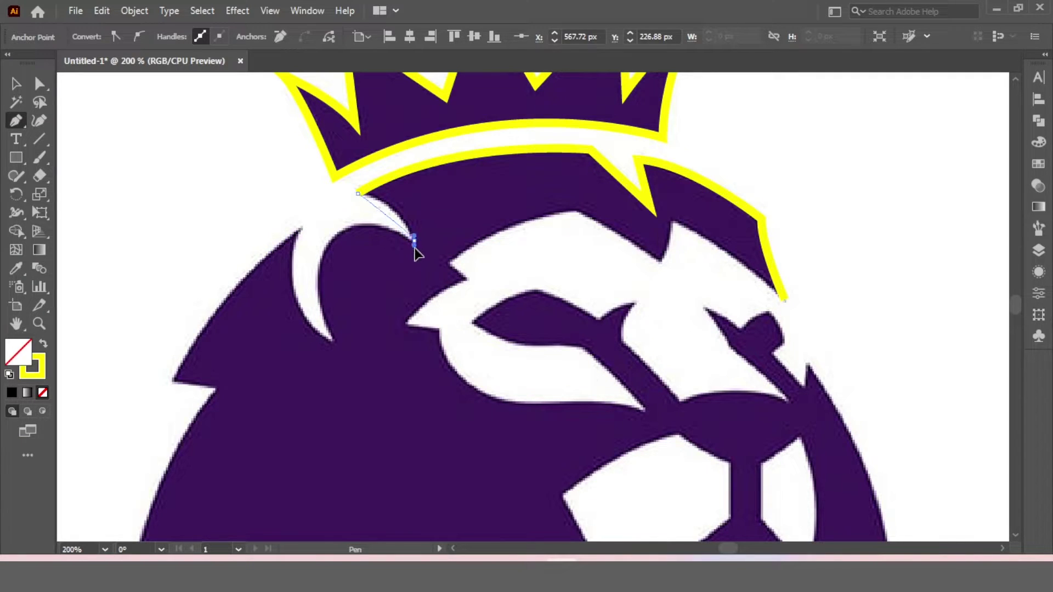
pyautogui.moveTo(434, 289); pyautogui.dragTo(434, 287)
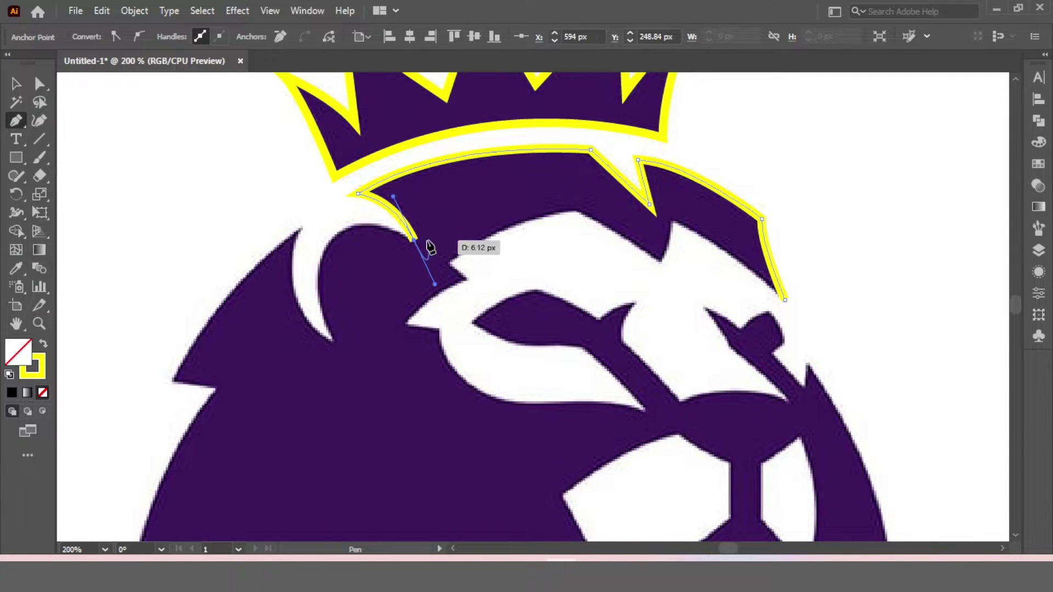
pyautogui.moveTo(398, 244)
pyautogui.mouseDown()
pyautogui.moveTo(360, 229)
pyautogui.moveTo(328, 233)
pyautogui.mouseUp()
pyautogui.click(336, 224)
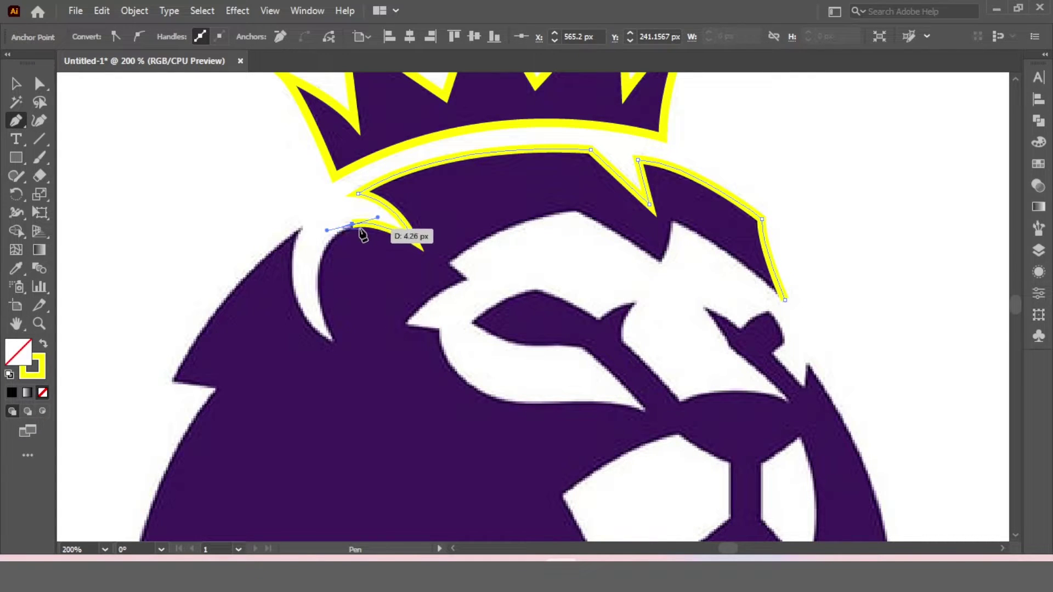
pyautogui.moveTo(335, 343); pyautogui.dragTo(353, 378)
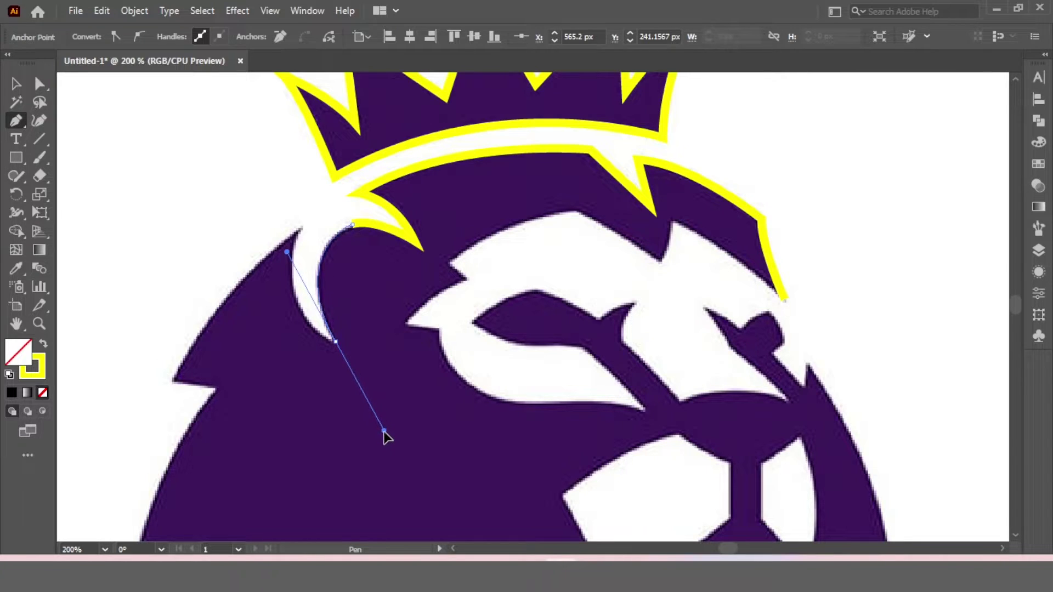
pyautogui.moveTo(384, 437); pyautogui.dragTo(386, 428)
pyautogui.moveTo(336, 342); pyautogui.dragTo(310, 206)
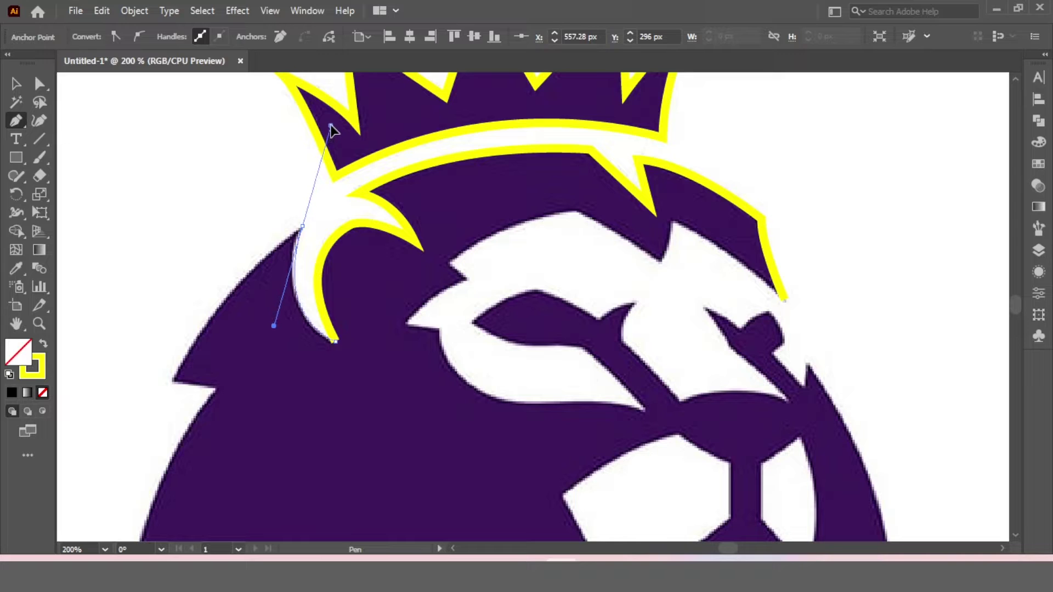
pyautogui.moveTo(331, 129); pyautogui.dragTo(333, 130)
pyautogui.moveTo(302, 226); pyautogui.dragTo(234, 327)
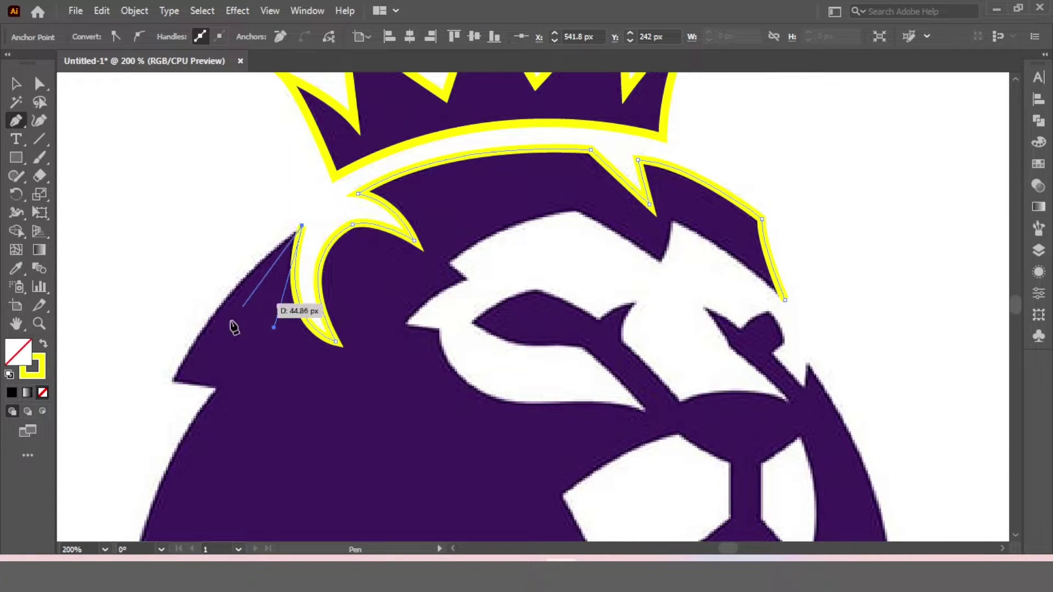
# Trace down the mane's left edge, redoing a misplaced corner point
pyautogui.moveTo(249, 298); pyautogui.dragTo(352, 270)
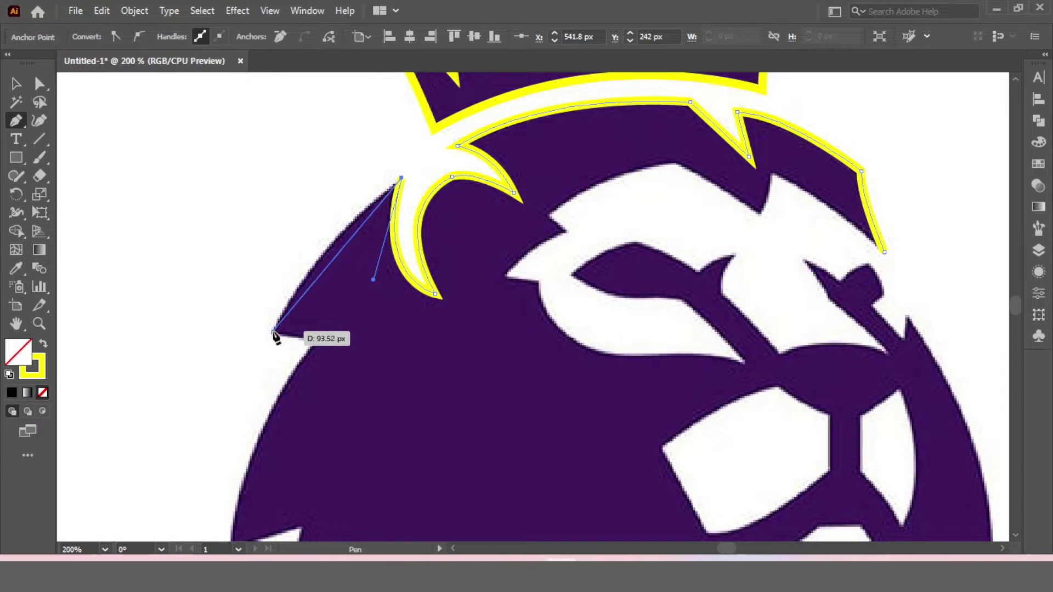
pyautogui.moveTo(274, 333); pyautogui.dragTo(243, 413)
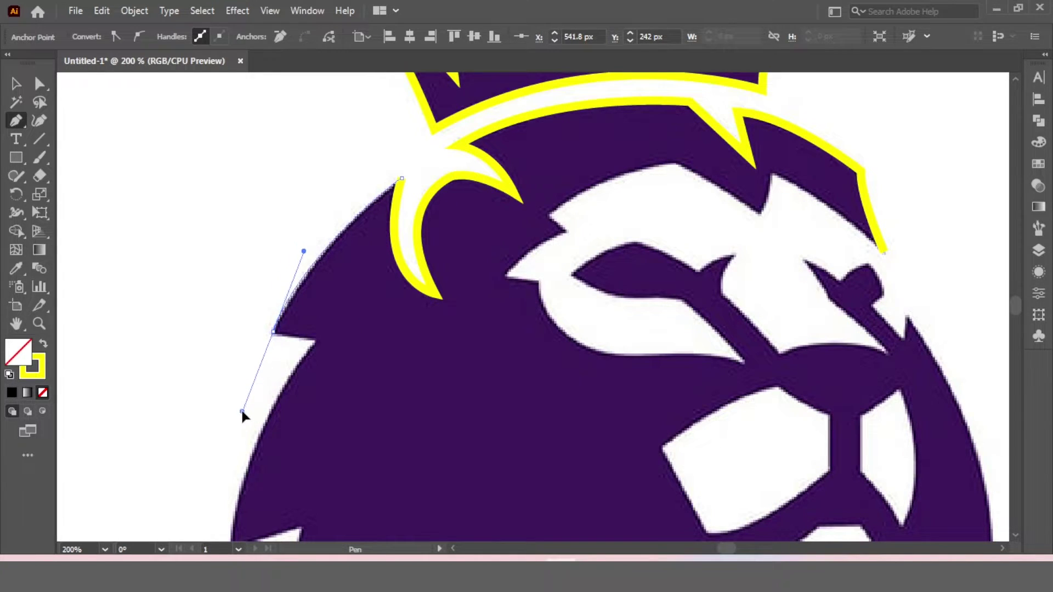
pyautogui.click(274, 331)
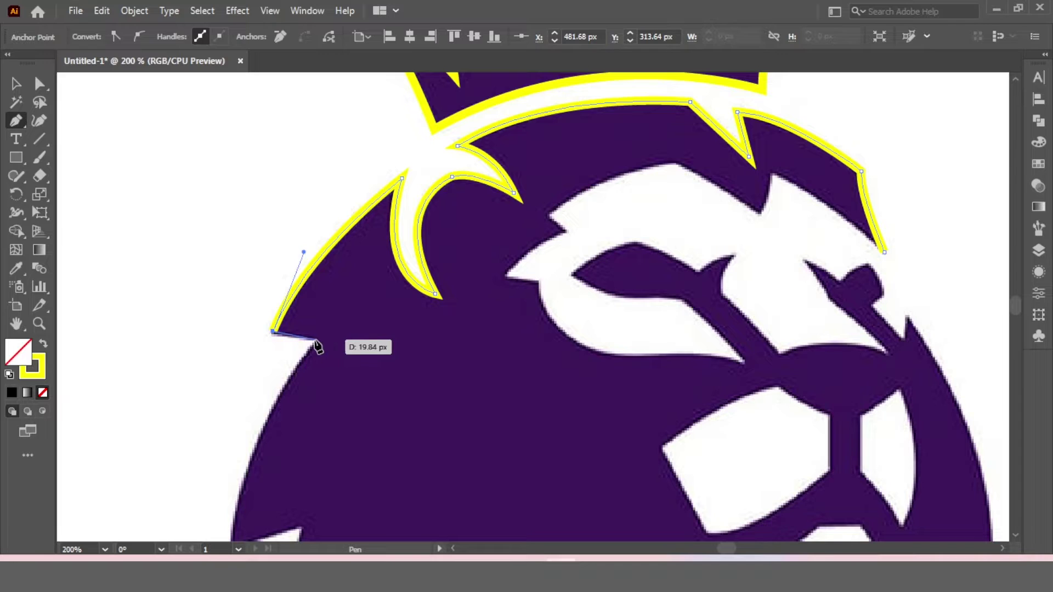
pyautogui.hotkey('ctrl', 'z')
pyautogui.hotkey('ctrl', 'z')
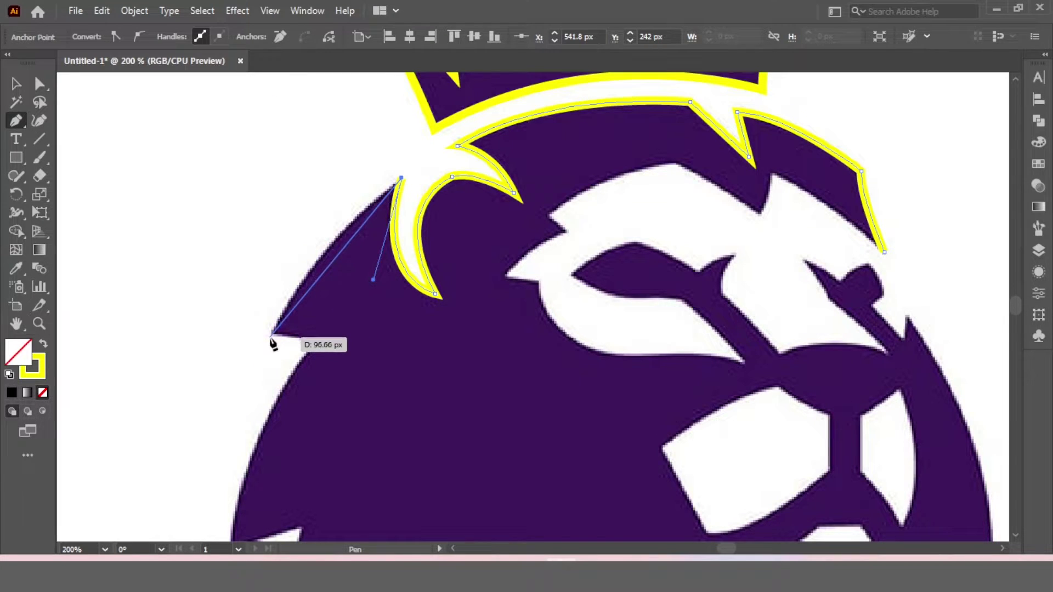
pyautogui.moveTo(270, 337); pyautogui.dragTo(266, 351)
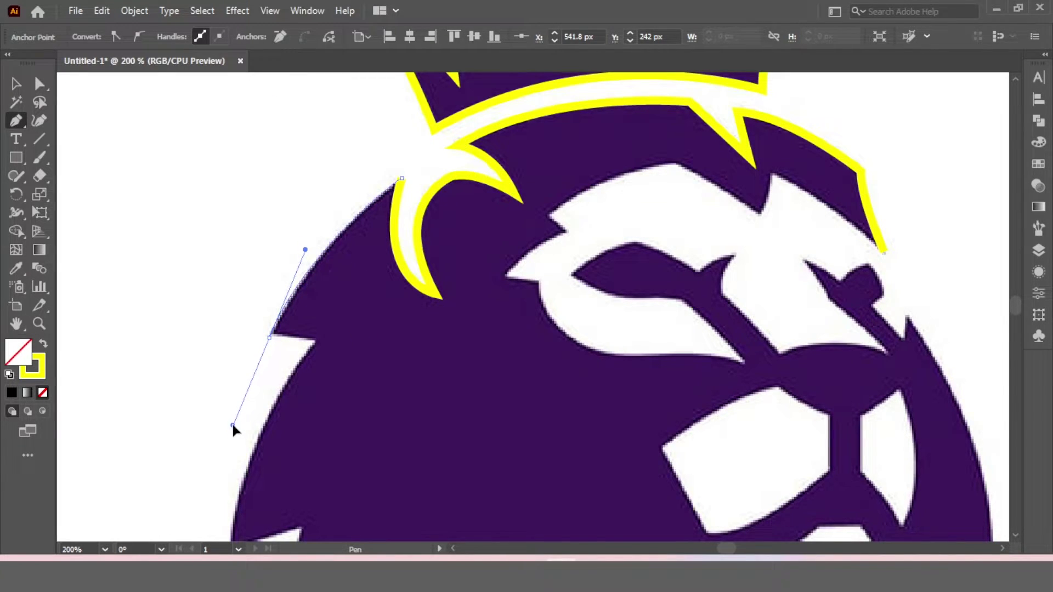
pyautogui.moveTo(236, 436); pyautogui.dragTo(231, 422)
pyautogui.click(268, 336)
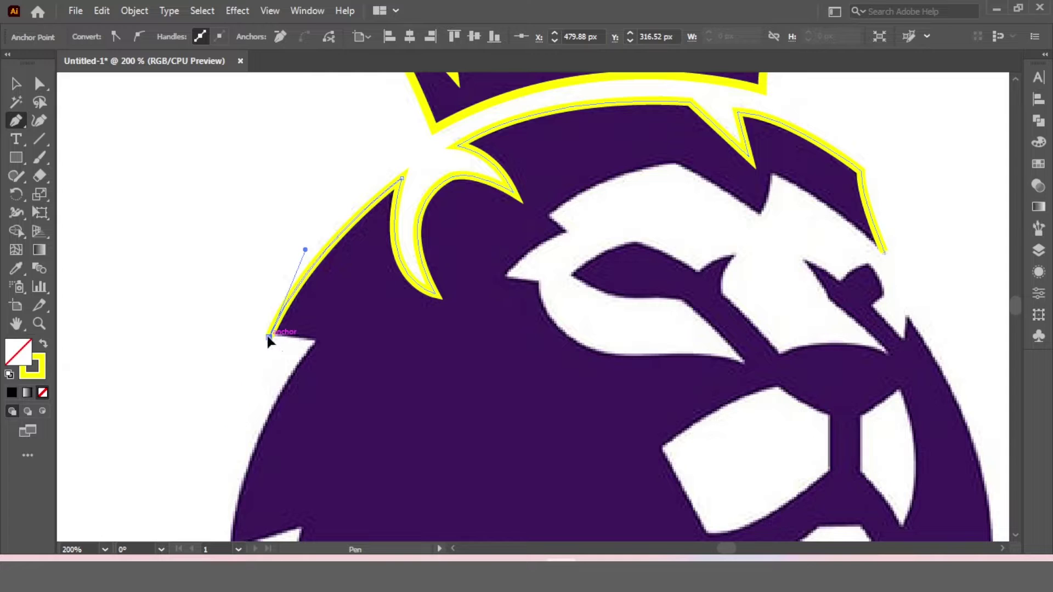
pyautogui.click(315, 337)
# Trace the lower-left mane tips and notches with sharp corners
pyautogui.scroll(-4, 313, 357)
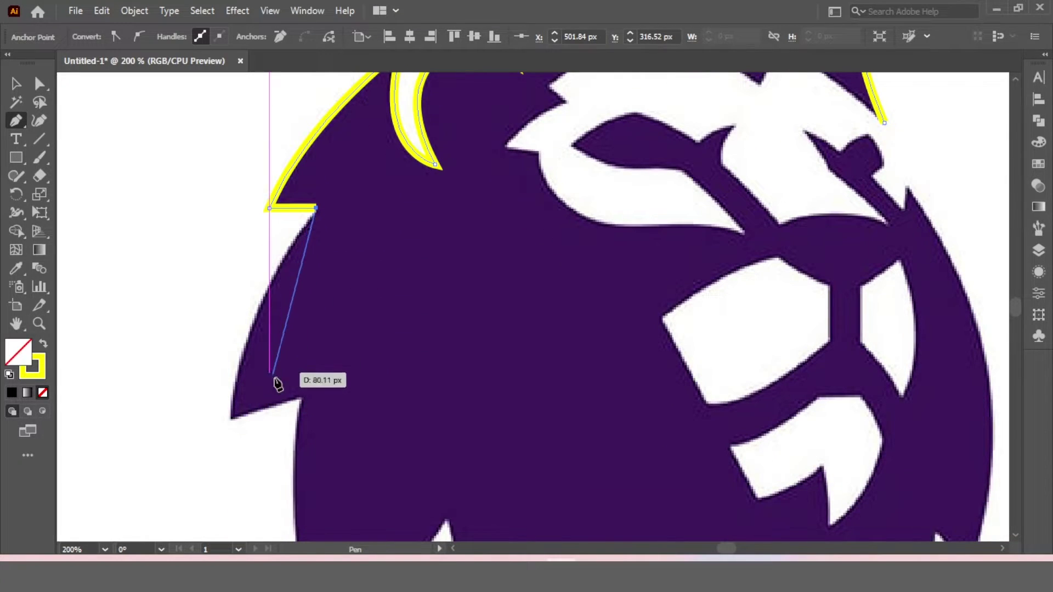
pyautogui.scroll(-2, 277, 381)
pyautogui.moveTo(214, 358); pyautogui.dragTo(215, 378)
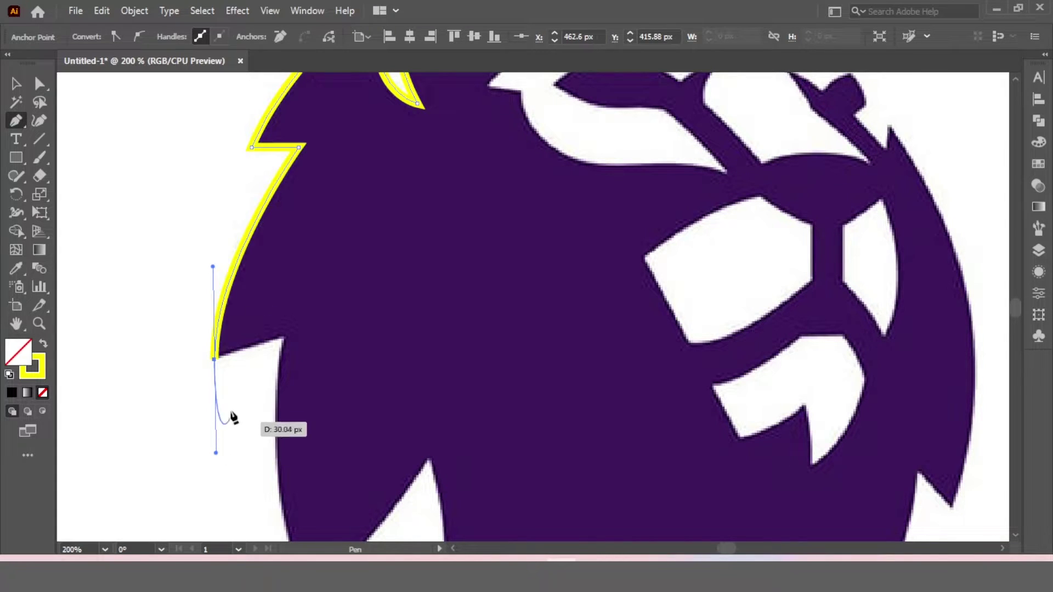
pyautogui.click(214, 357)
pyautogui.click(284, 339)
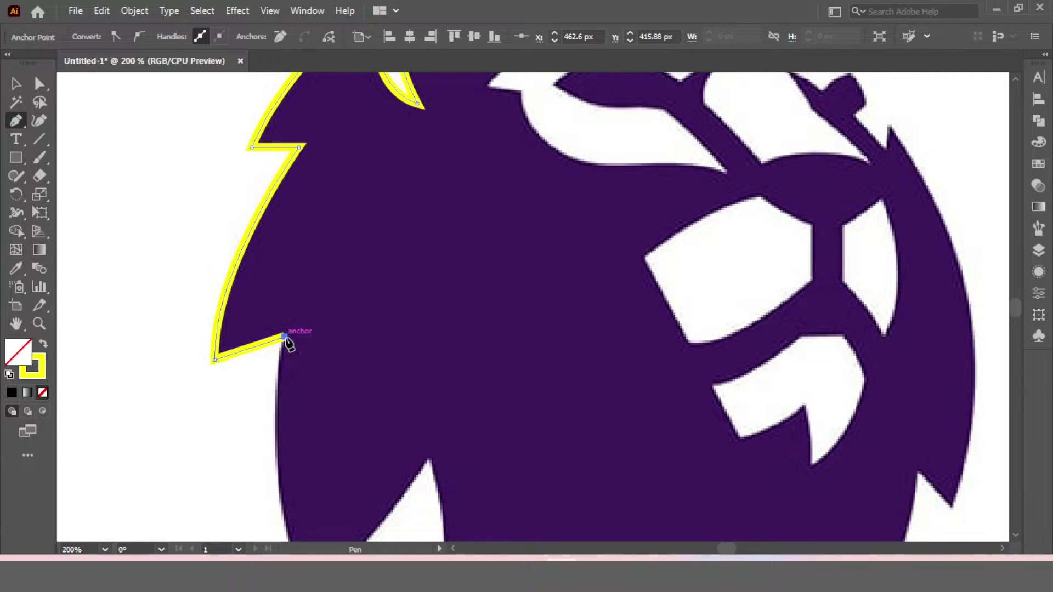
pyautogui.scroll(-4, 286, 344)
pyautogui.moveTo(311, 464); pyautogui.dragTo(363, 527)
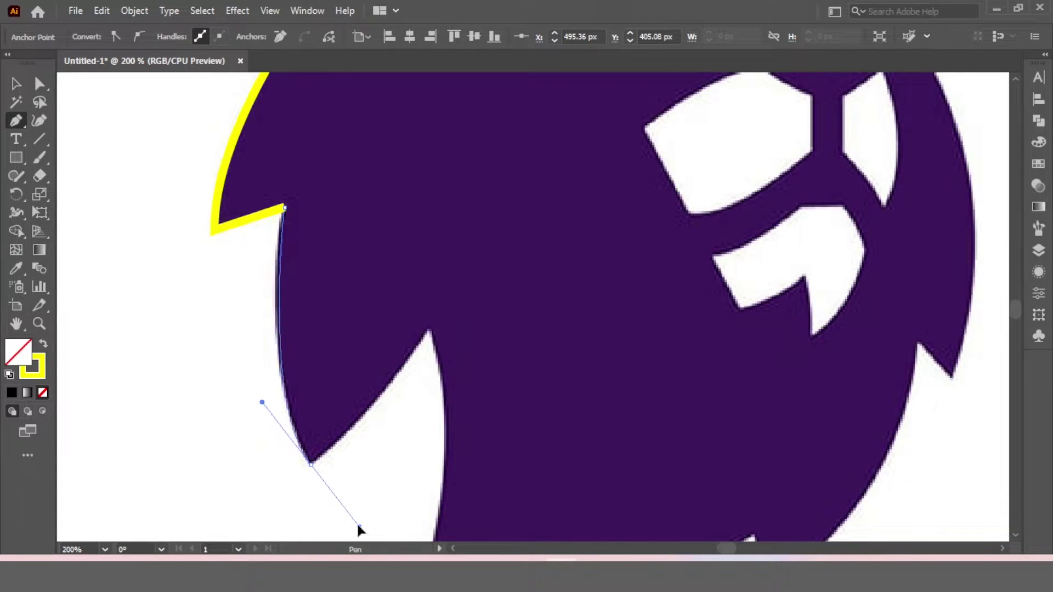
pyautogui.moveTo(359, 530); pyautogui.dragTo(313, 466)
pyautogui.click(429, 329)
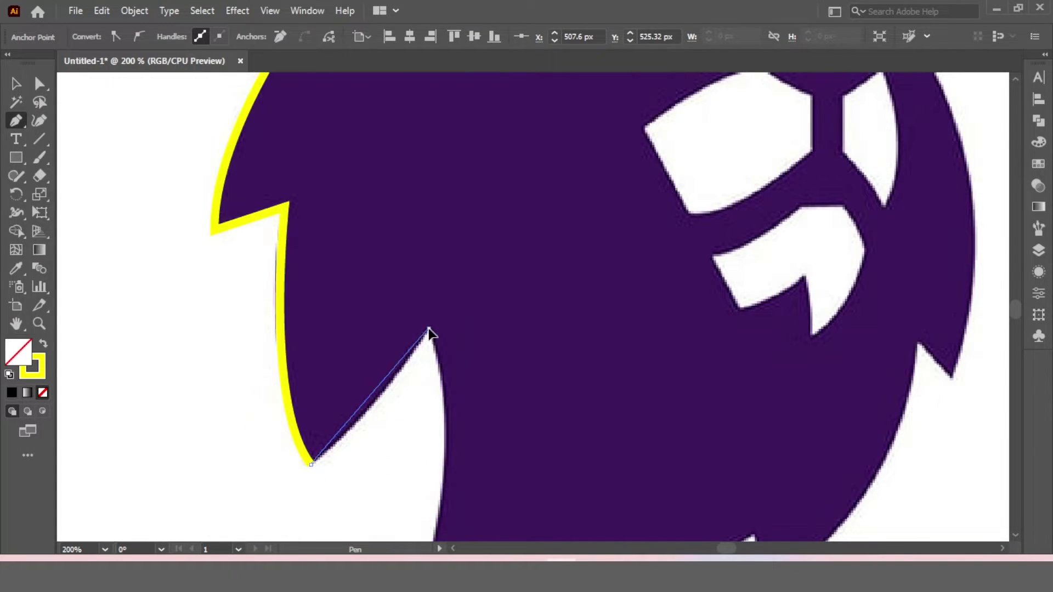
pyautogui.moveTo(472, 250); pyautogui.dragTo(473, 252)
pyautogui.moveTo(429, 329); pyautogui.dragTo(431, 331)
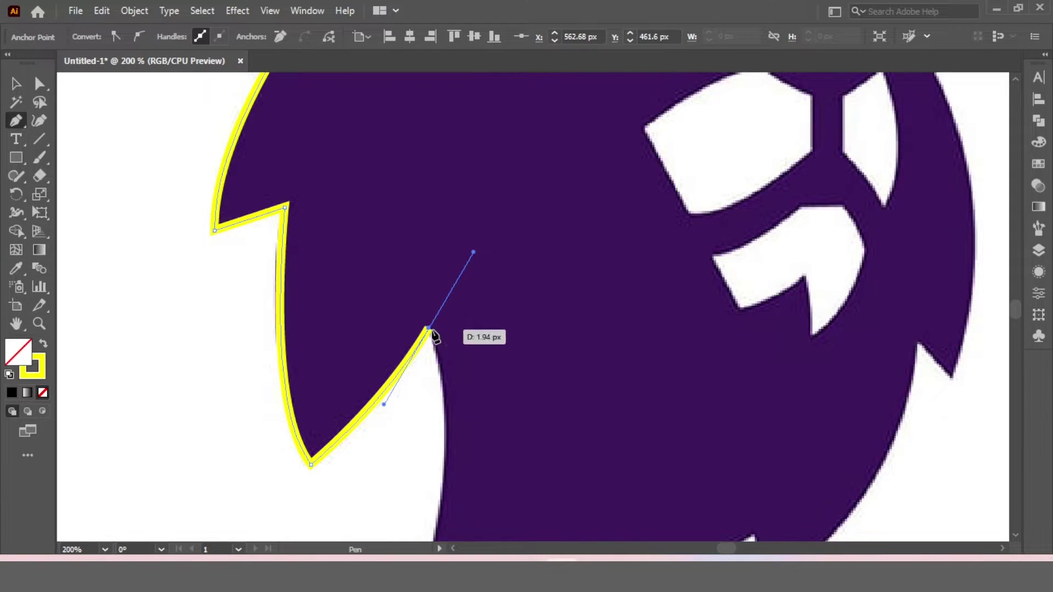
# Trace the mane's bottom, the lion's bottom edge, and up the lower-right side to the jaw
pyautogui.scroll(-4, 430, 329)
pyautogui.scroll(-2, 426, 278)
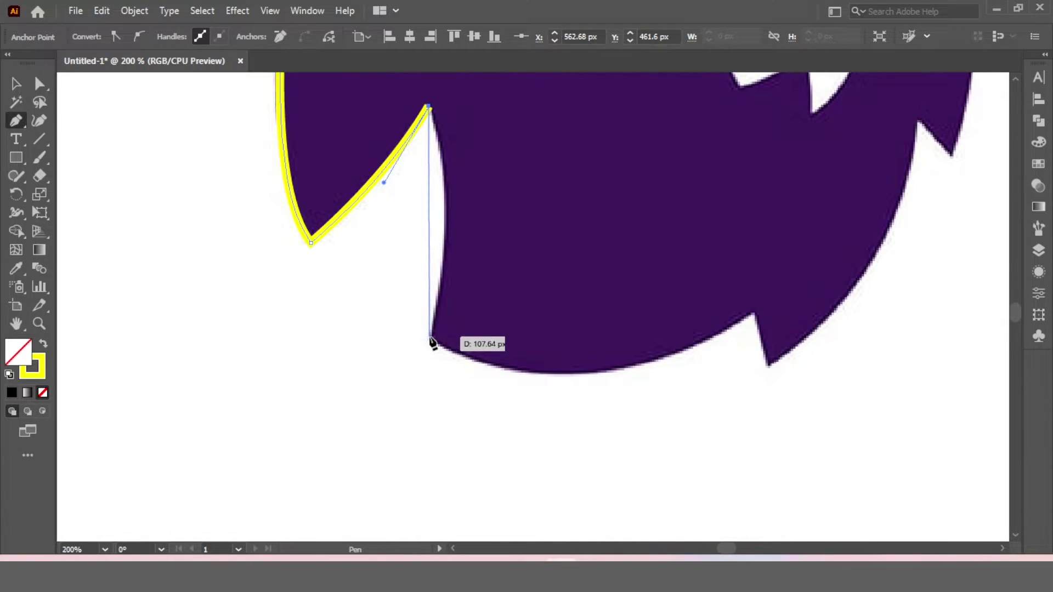
pyautogui.moveTo(430, 340); pyautogui.dragTo(393, 479)
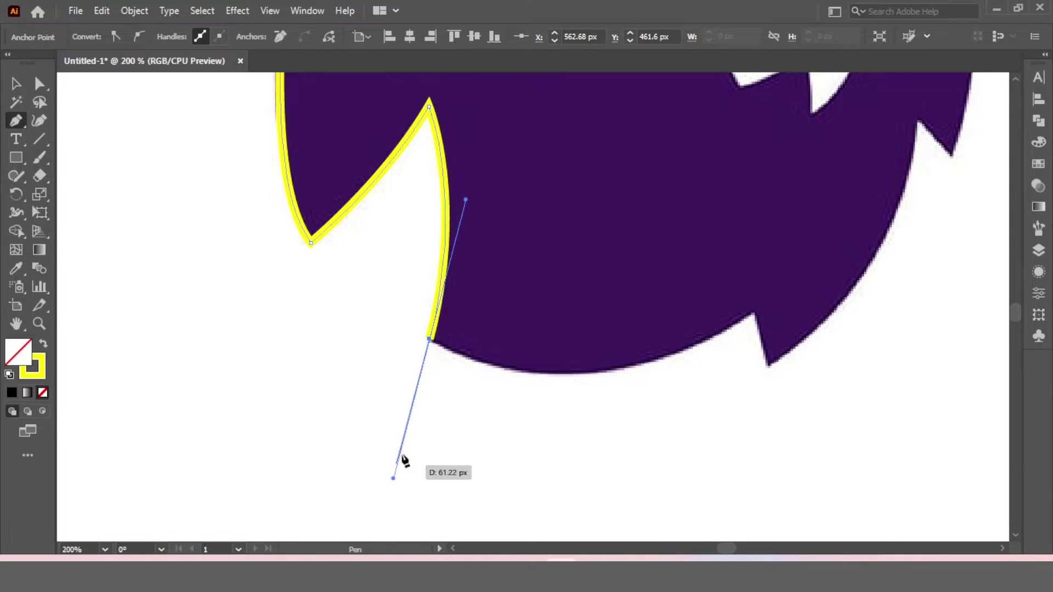
pyautogui.scroll(-1, 549, 357)
pyautogui.hscroll(3, 708, 354)
pyautogui.scroll(2, 707, 353)
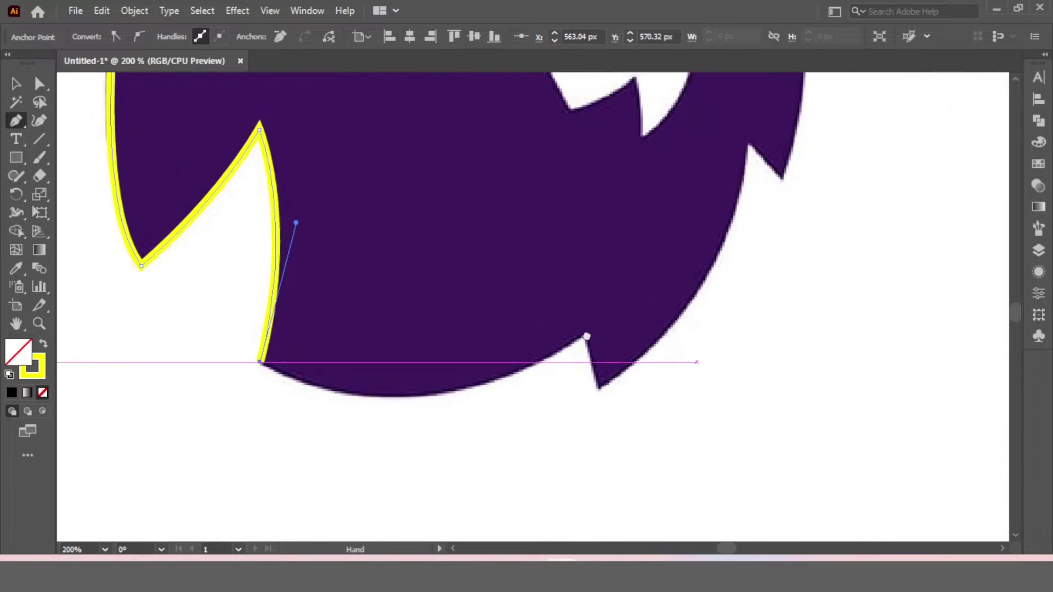
pyautogui.moveTo(567, 344); pyautogui.dragTo(738, 222)
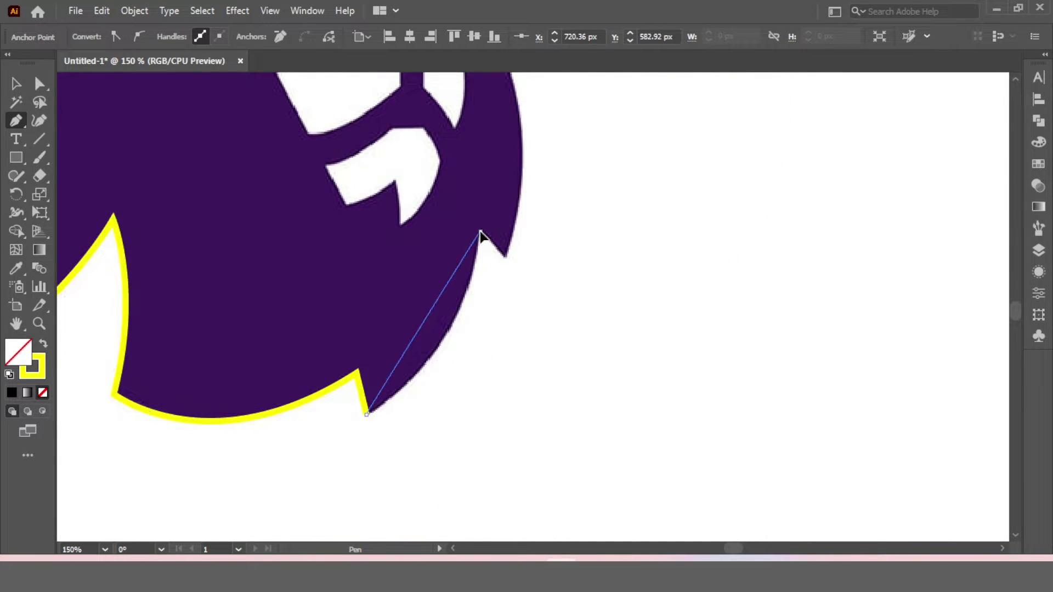
pyautogui.moveTo(481, 231); pyautogui.dragTo(500, 97)
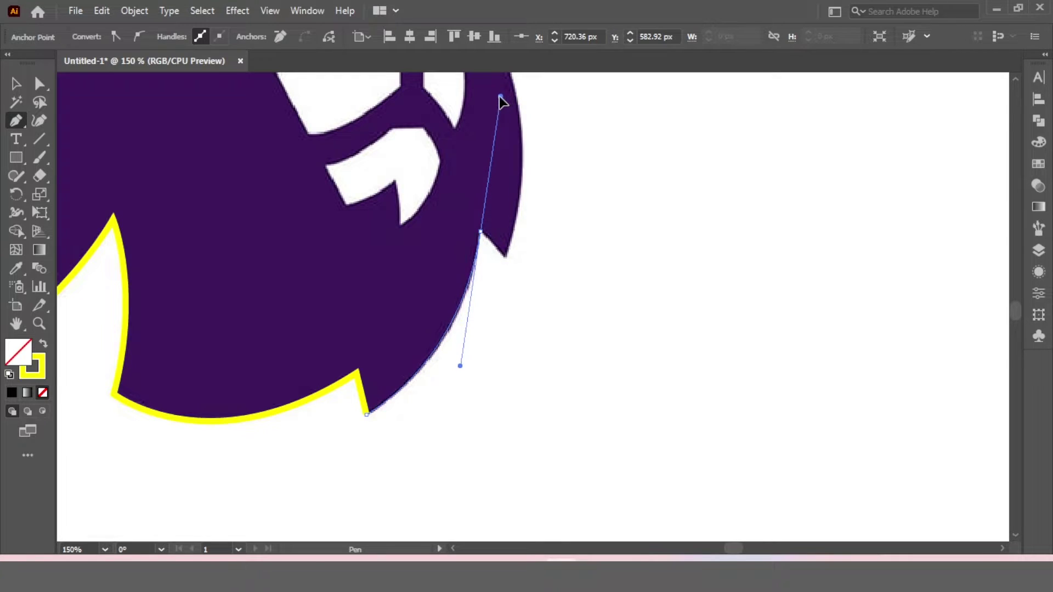
pyautogui.click(480, 232)
pyautogui.click(505, 263)
# Zoom out and reposition the view to see more of the lion
pyautogui.hotkey('ctrl', '-')
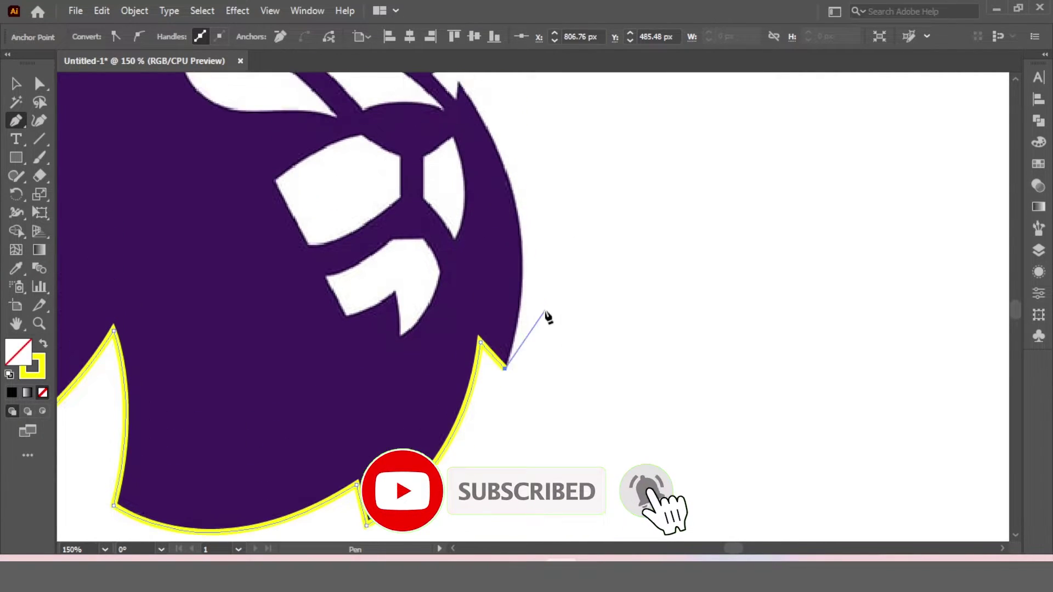
pyautogui.scroll(2, 546, 322)
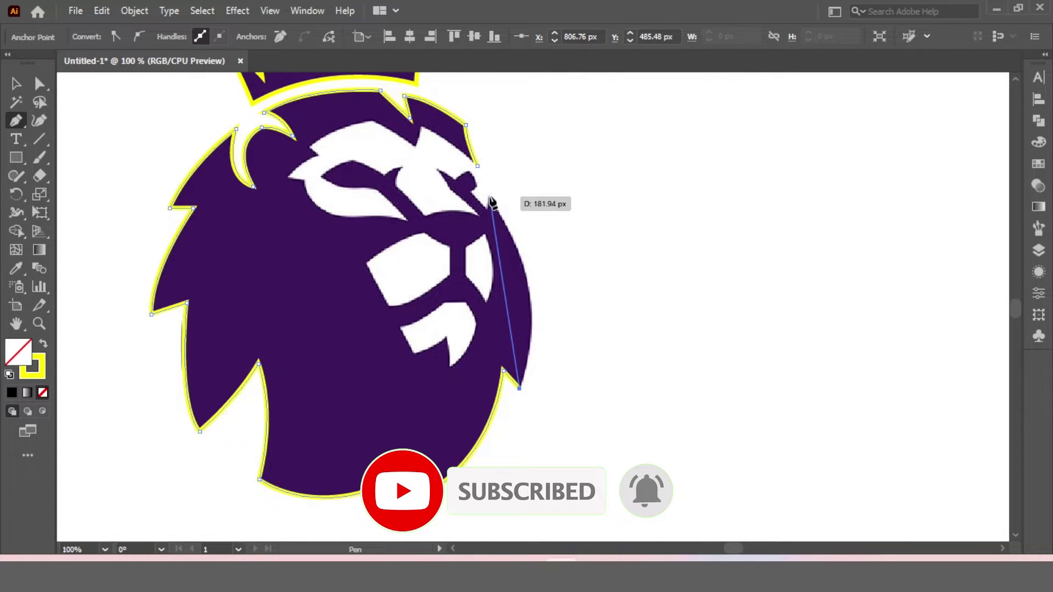
pyautogui.scroll(3, 491, 203)
pyautogui.moveTo(483, 265)
pyautogui.mouseDown()
pyautogui.moveTo(450, 246)
pyautogui.moveTo(418, 169)
pyautogui.moveTo(409, 172)
pyautogui.mouseUp()
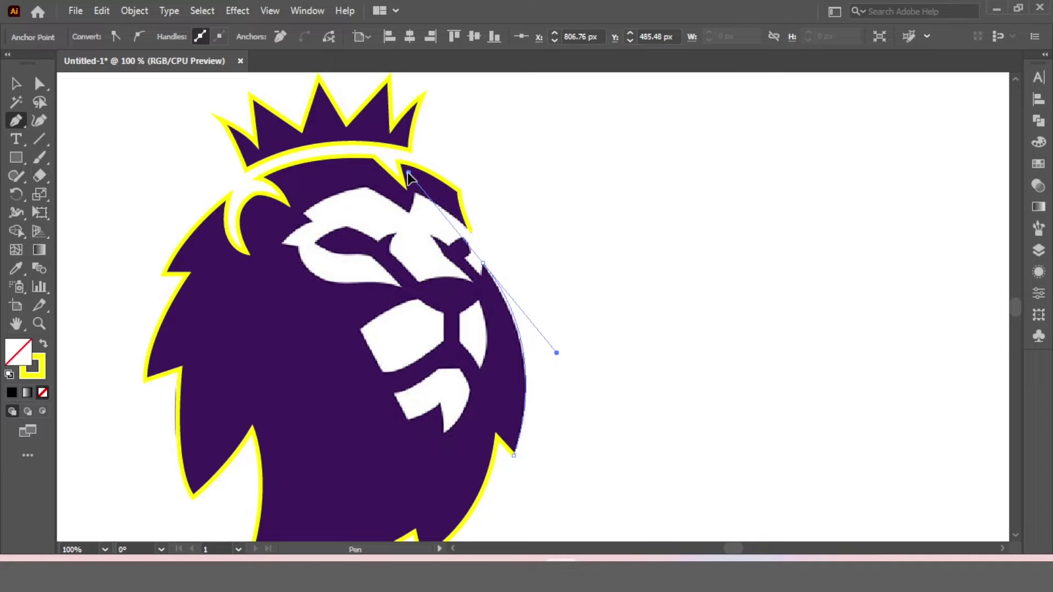
# Trace the brow outline from the tip near the brow along its edge
pyautogui.scroll(3, 483, 263)
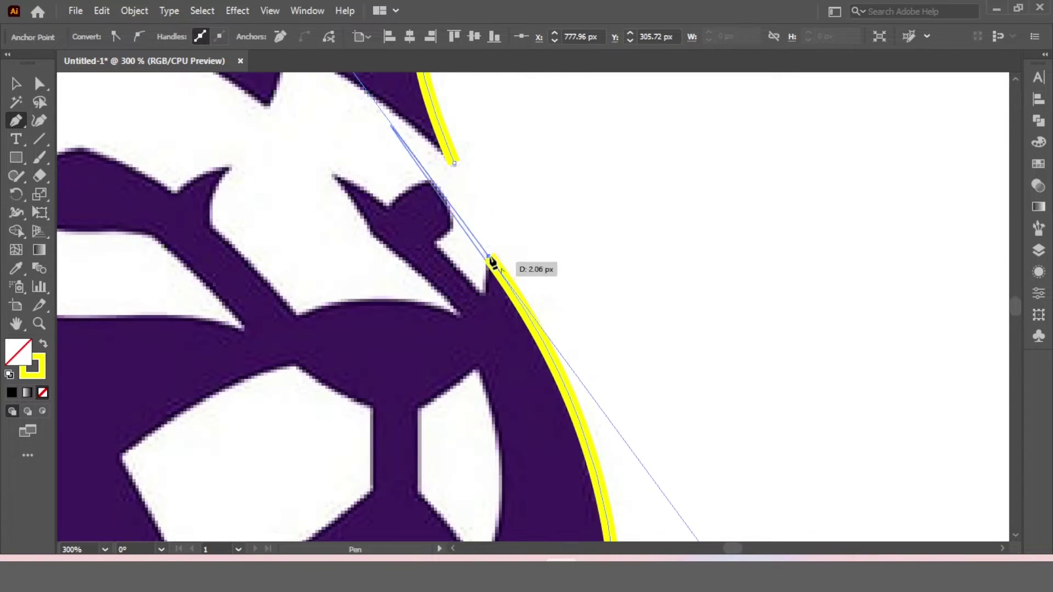
pyautogui.click(489, 257)
pyautogui.click(483, 294)
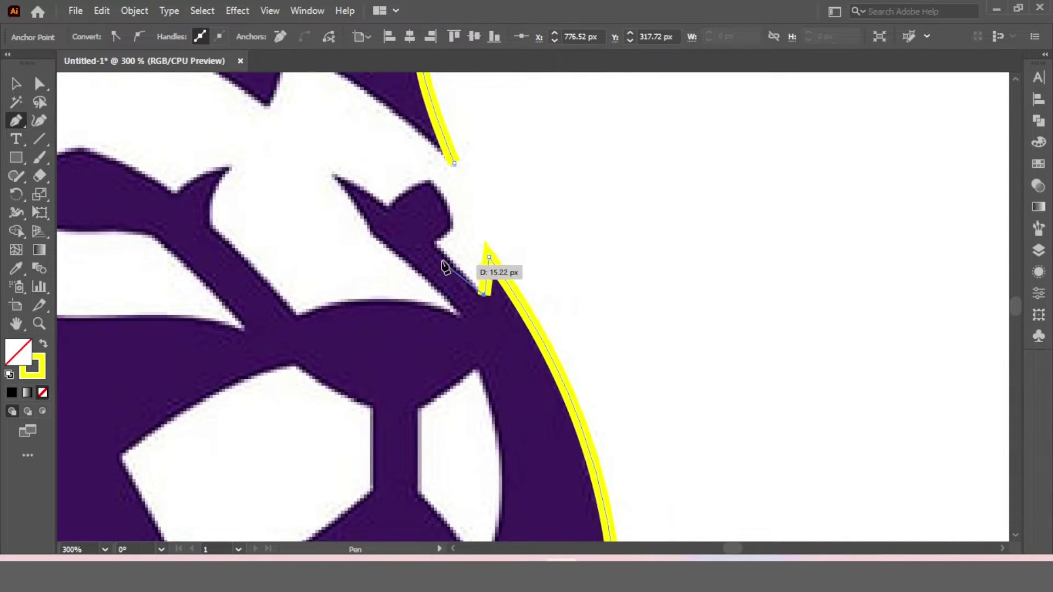
pyautogui.click(432, 244)
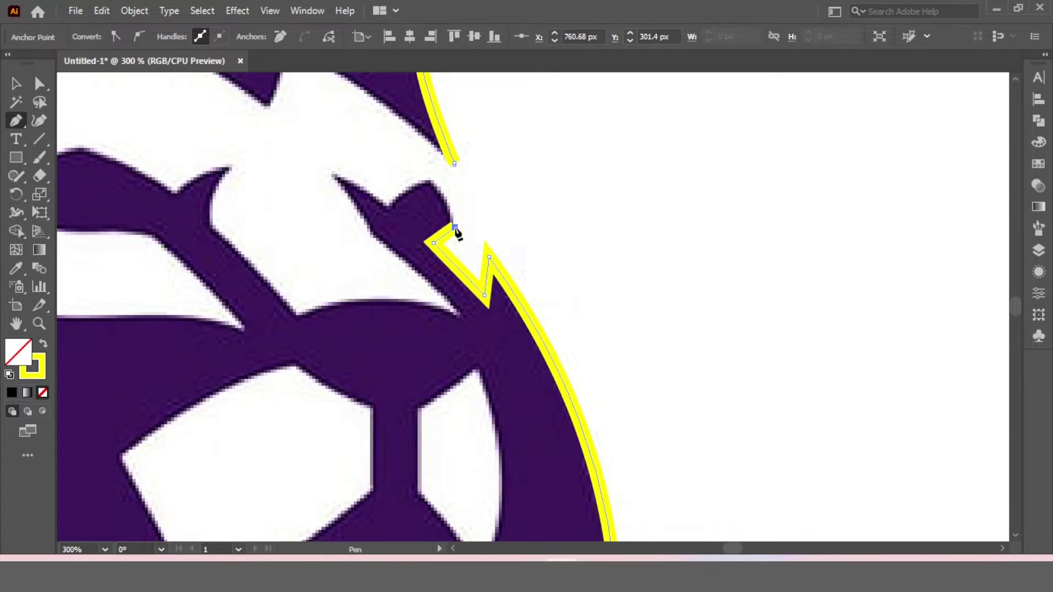
pyautogui.moveTo(454, 228); pyautogui.dragTo(465, 199)
pyautogui.moveTo(430, 178); pyautogui.dragTo(399, 204)
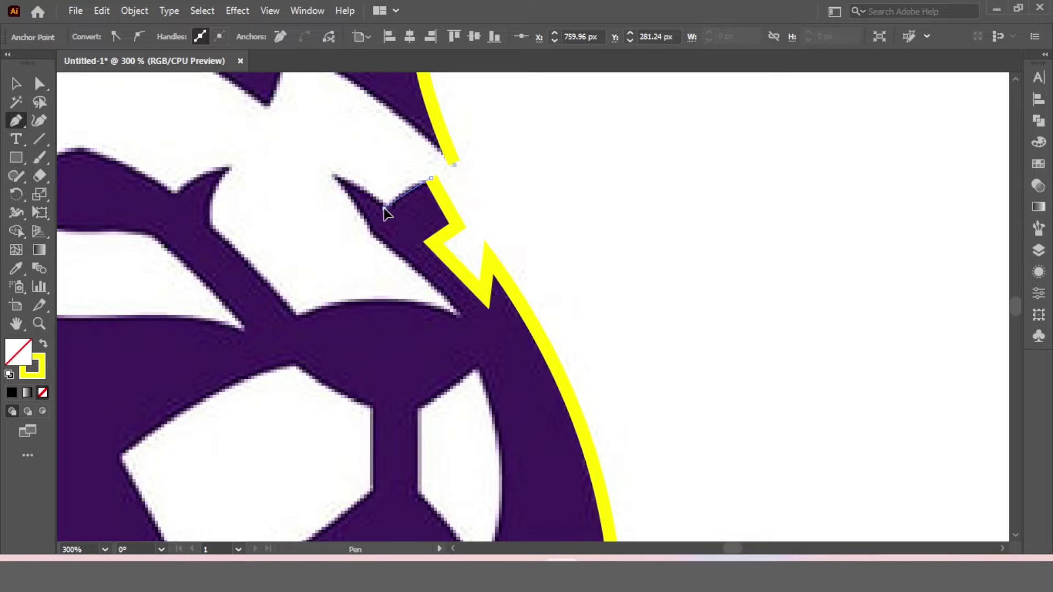
pyautogui.click(385, 208)
pyautogui.moveTo(331, 174); pyautogui.dragTo(303, 164)
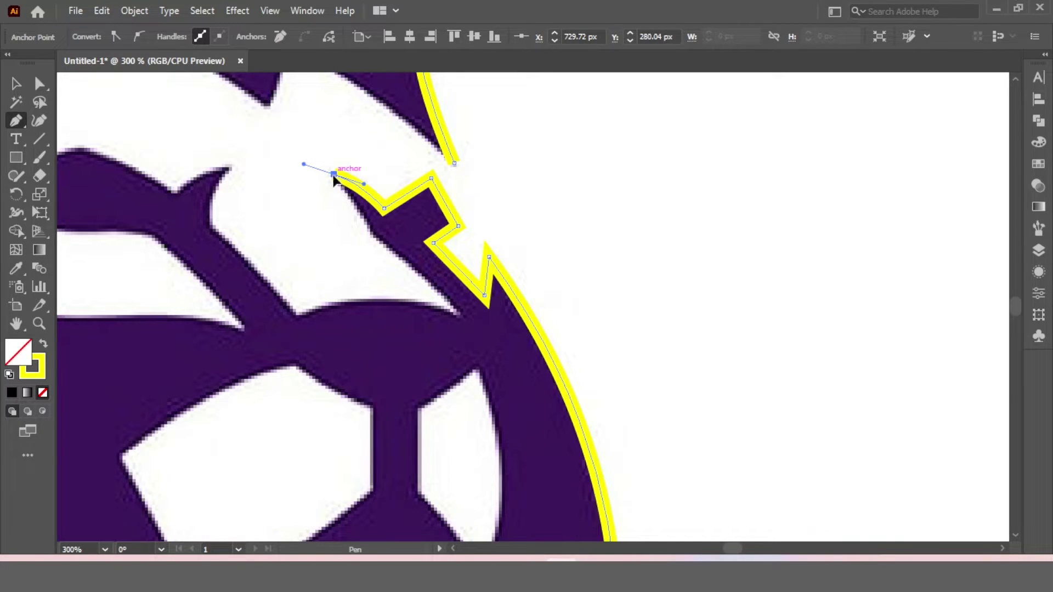
pyautogui.click(333, 174)
# Continue the brow outline toward the nose, along its lower edge and up the mane
pyautogui.moveTo(371, 234); pyautogui.dragTo(371, 246)
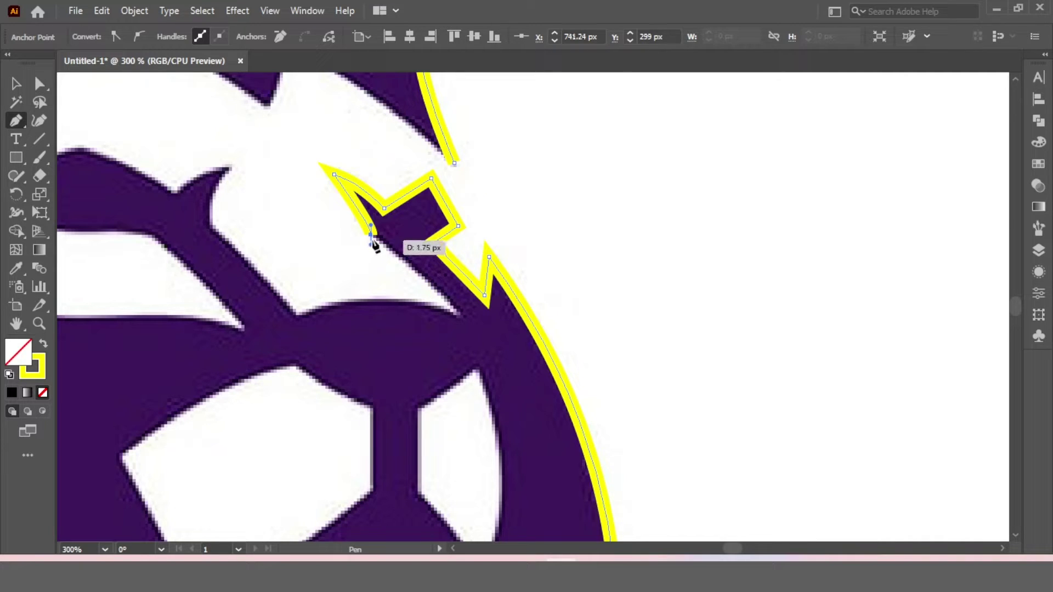
pyautogui.moveTo(455, 305); pyautogui.dragTo(470, 342)
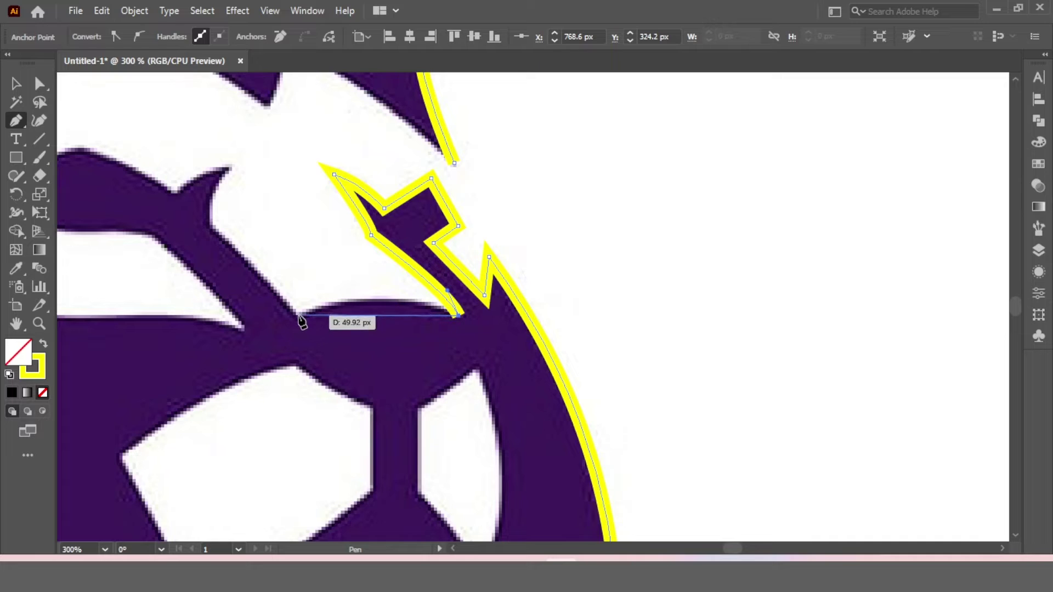
pyautogui.moveTo(299, 316)
pyautogui.mouseDown()
pyautogui.moveTo(273, 335)
pyautogui.moveTo(205, 350)
pyautogui.mouseUp()
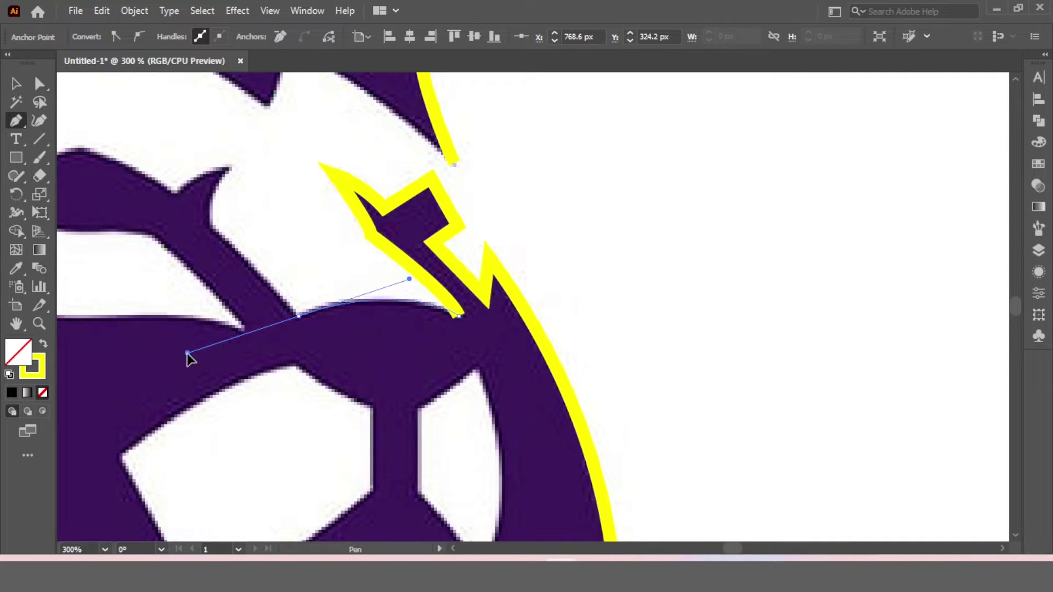
pyautogui.click(299, 316)
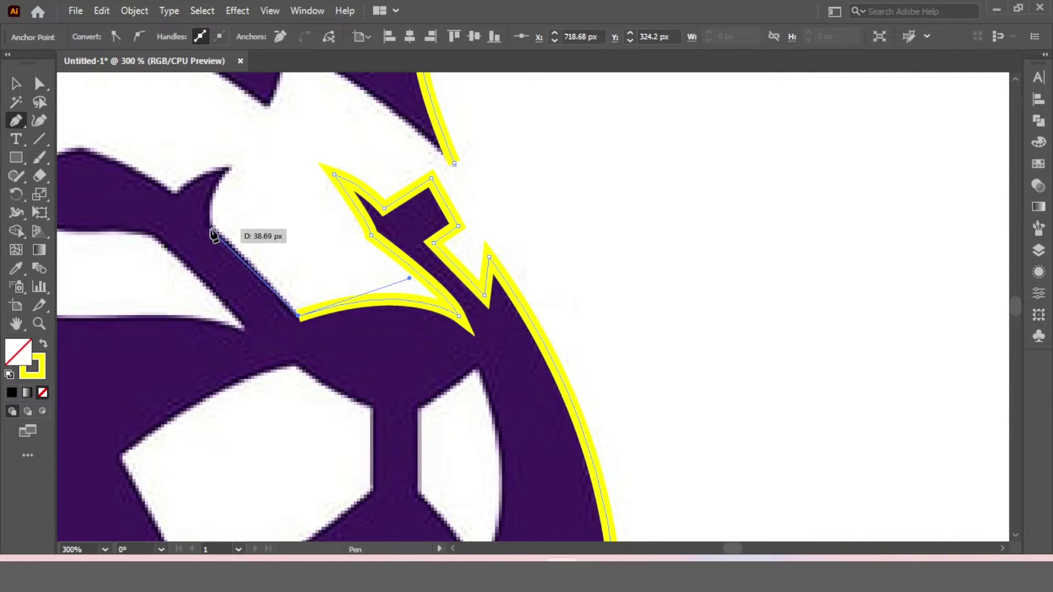
pyautogui.click(210, 232)
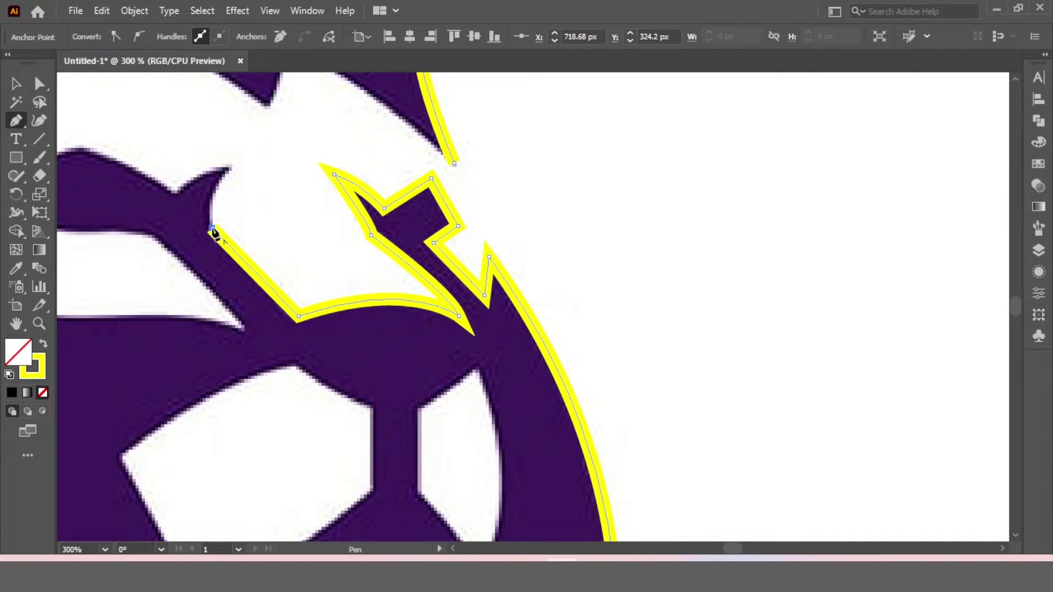
pyautogui.click(232, 168)
# Trace around the lion's eye, curving its top and lower edges
pyautogui.moveTo(254, 200); pyautogui.dragTo(543, 281)
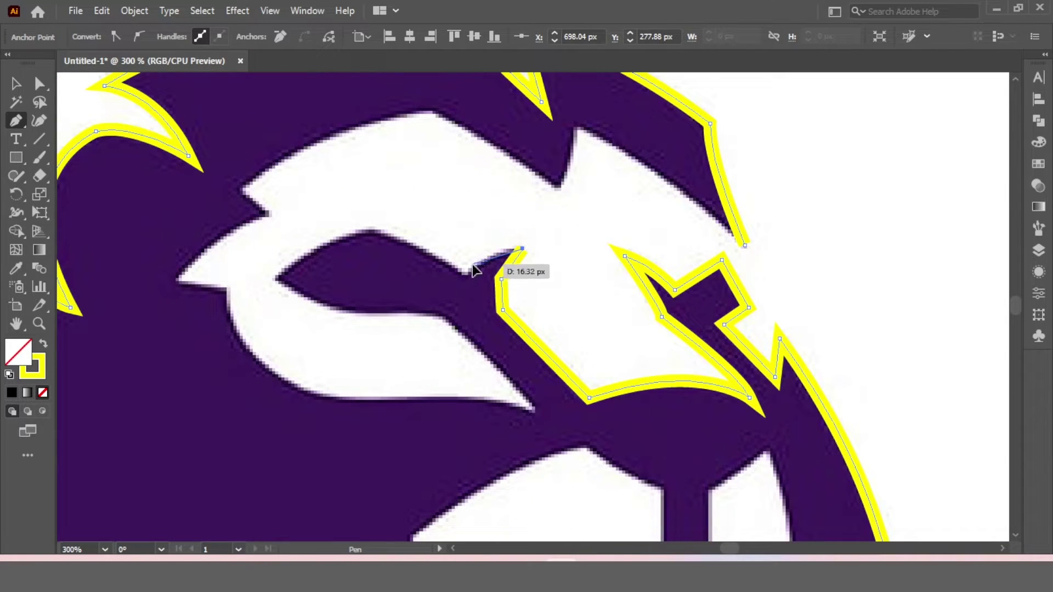
pyautogui.click(472, 265)
pyautogui.click(460, 274)
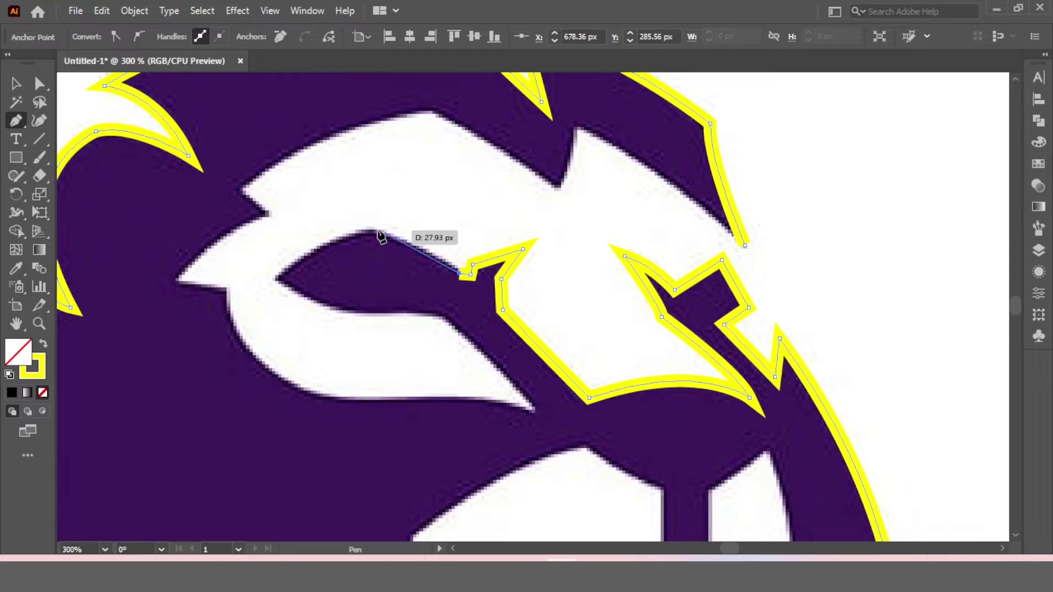
pyautogui.click(372, 228)
pyautogui.click(275, 276)
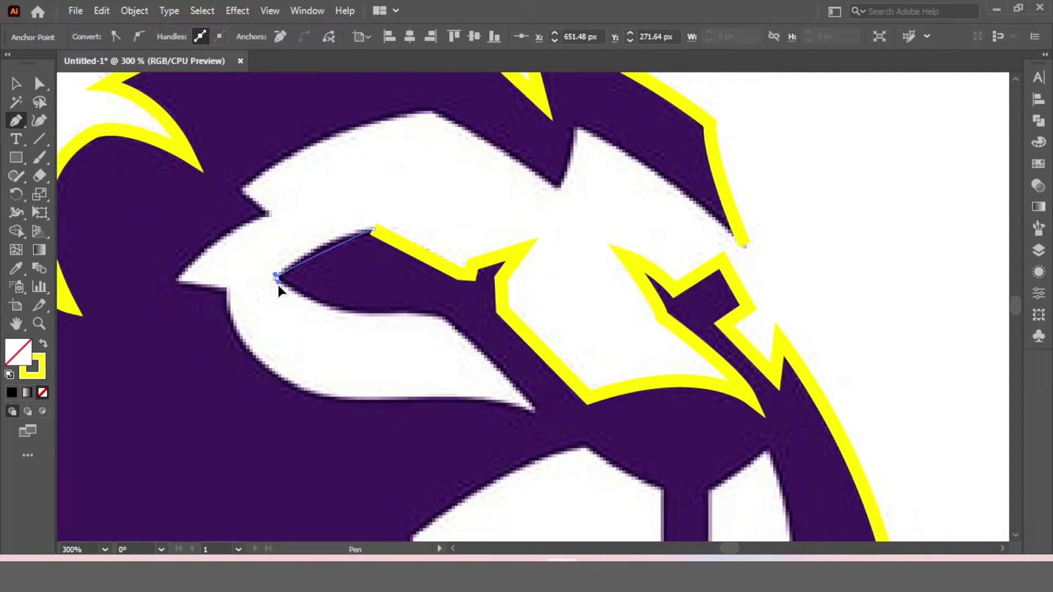
pyautogui.moveTo(261, 307); pyautogui.dragTo(262, 306)
pyautogui.click(277, 278)
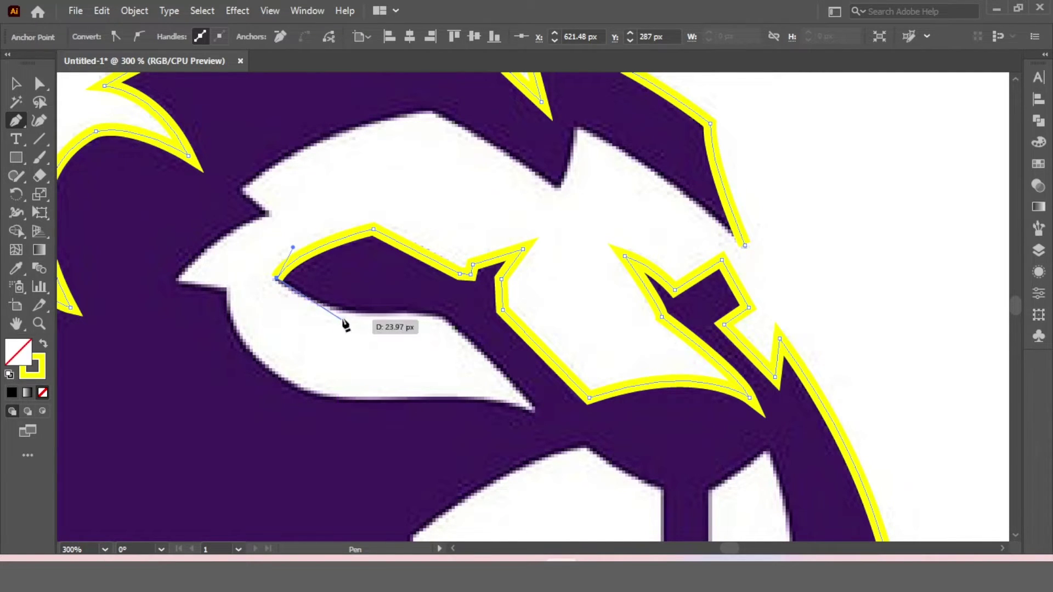
pyautogui.moveTo(359, 313); pyautogui.dragTo(408, 314)
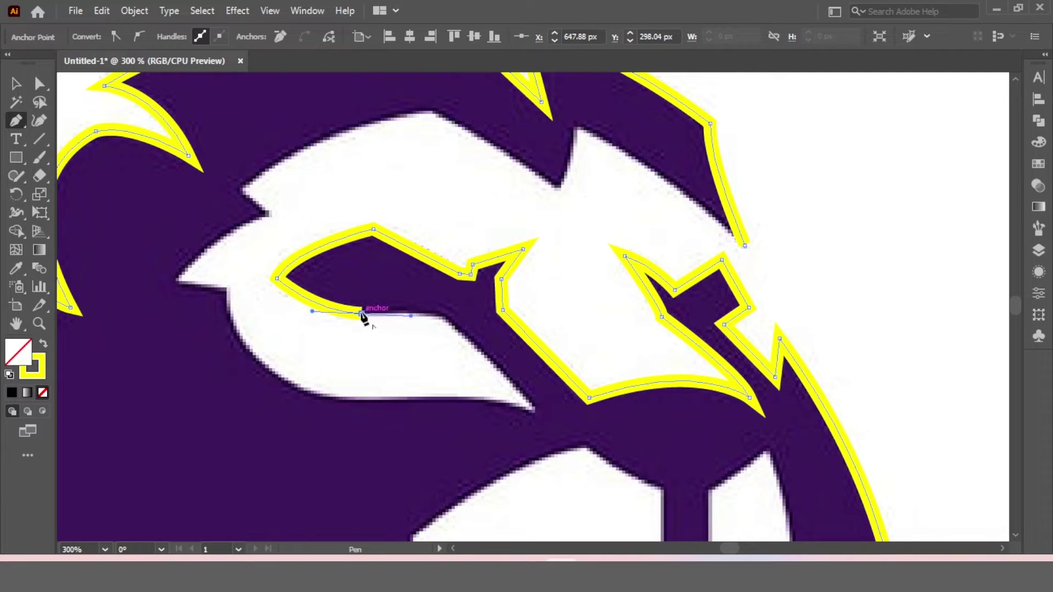
pyautogui.click(442, 316)
# Trace the cheek, left face point and forehead, closing the white face path
pyautogui.click(535, 410)
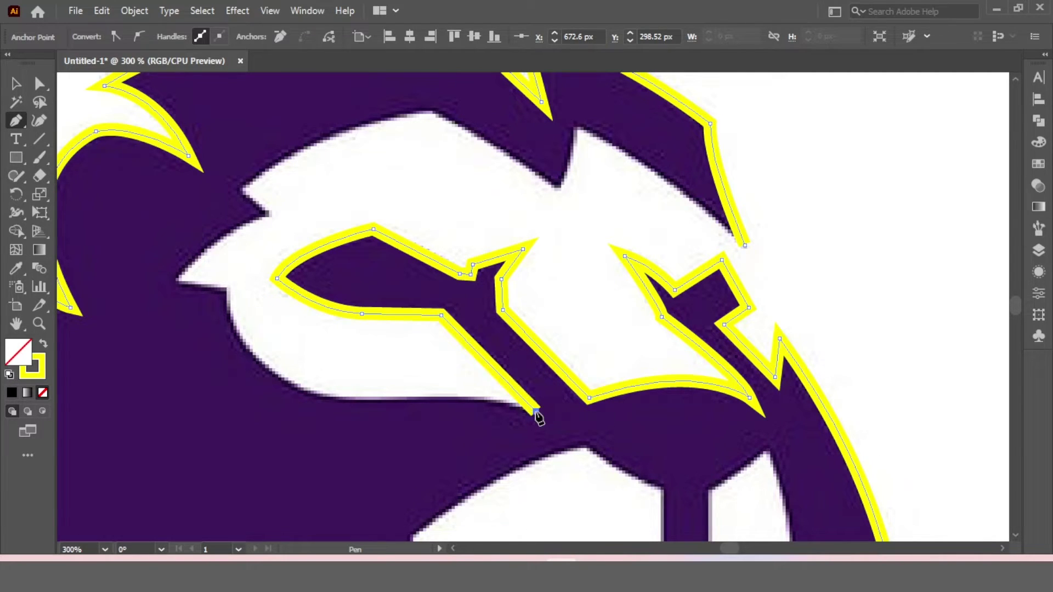
pyautogui.click(489, 400)
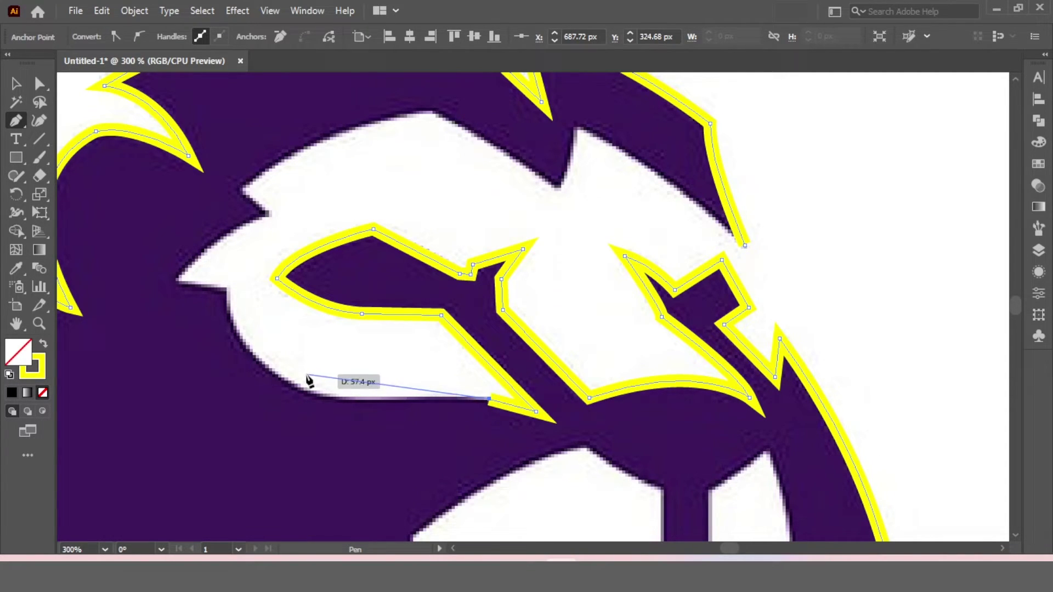
pyautogui.click(329, 400)
pyautogui.moveTo(224, 288); pyautogui.dragTo(208, 189)
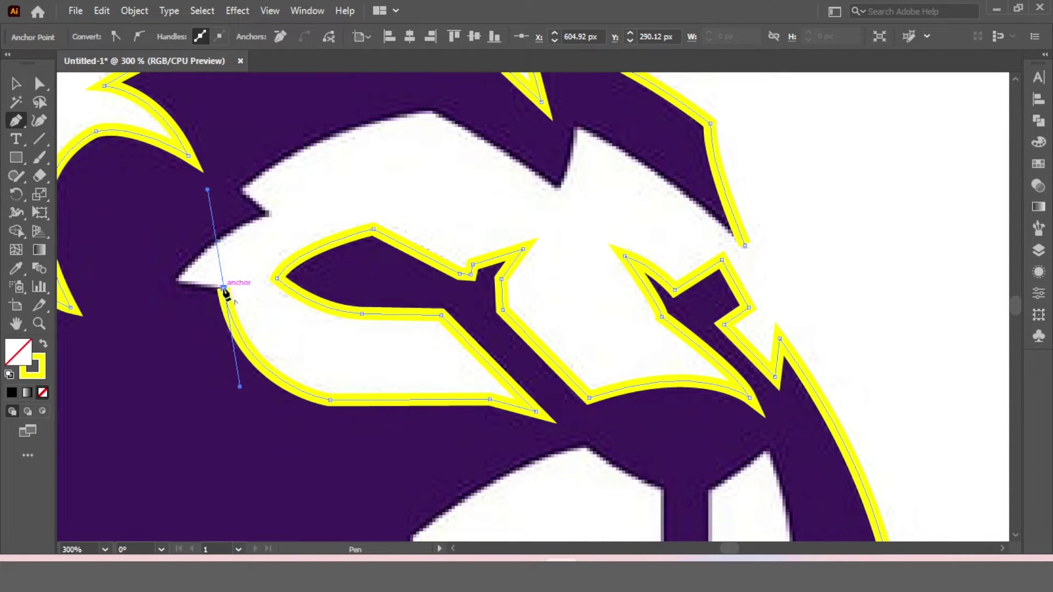
pyautogui.click(224, 288)
pyautogui.click(172, 283)
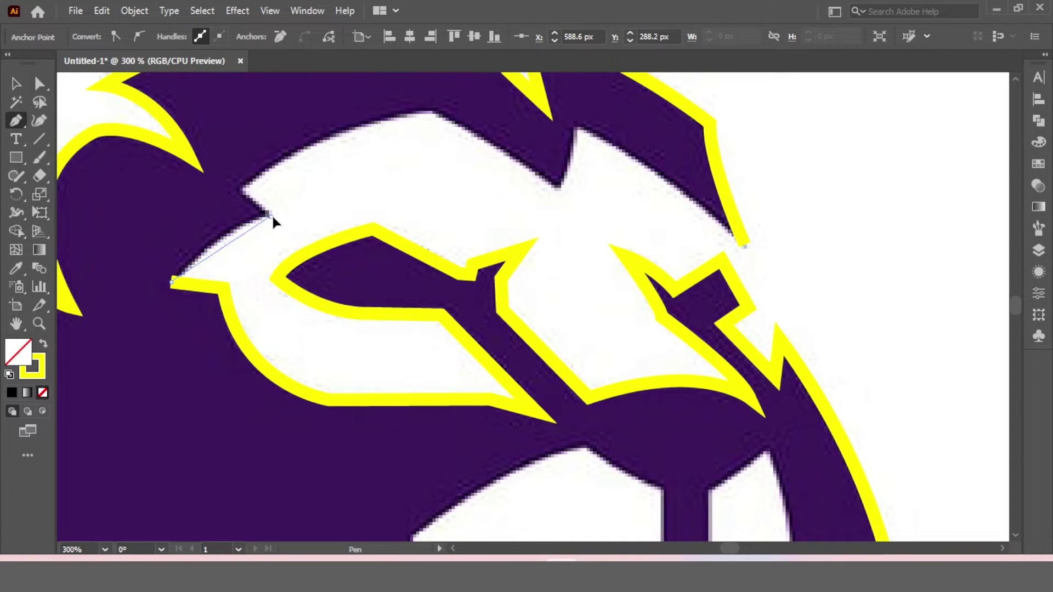
pyautogui.moveTo(333, 210); pyautogui.dragTo(329, 205)
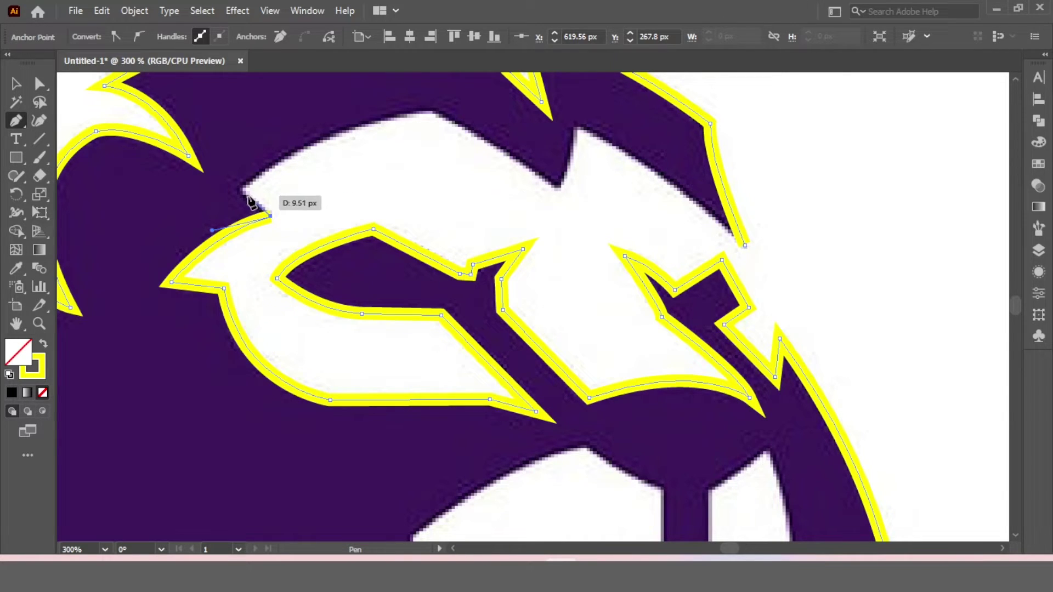
pyautogui.click(242, 188)
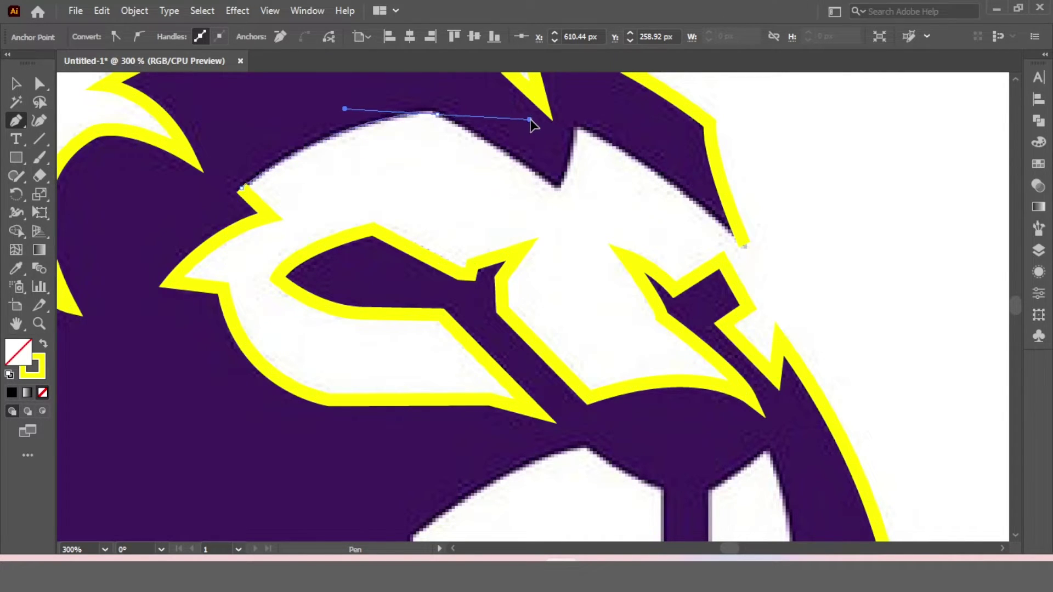
pyautogui.moveTo(531, 125); pyautogui.dragTo(443, 117)
pyautogui.moveTo(557, 188); pyautogui.dragTo(583, 114)
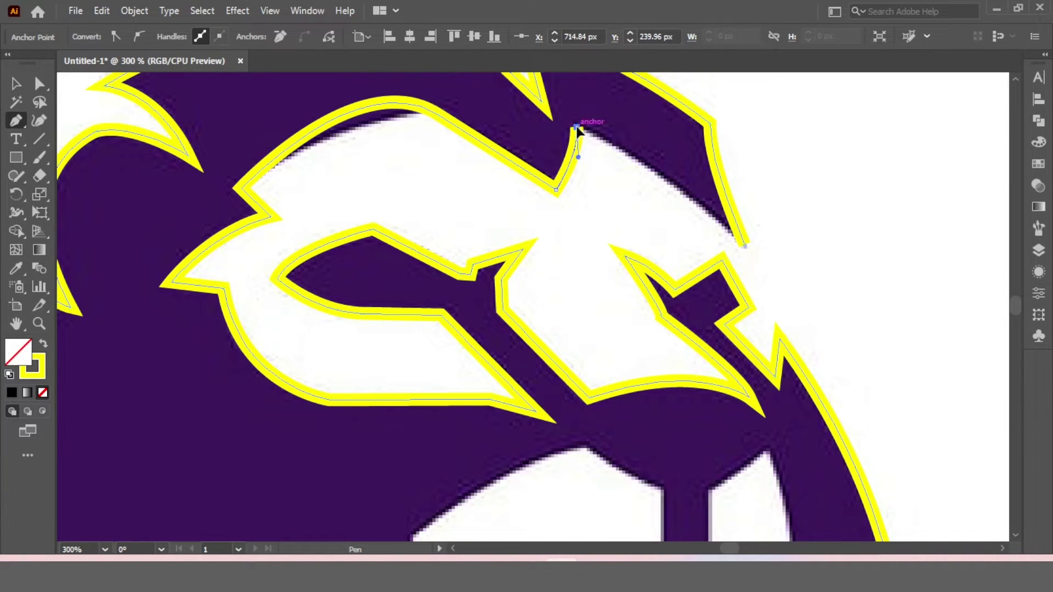
pyautogui.click(745, 245)
# Pull a handle from the brow path's top anchor so it follows the forehead, then deselect
pyautogui.scroll(-2, 631, 198)
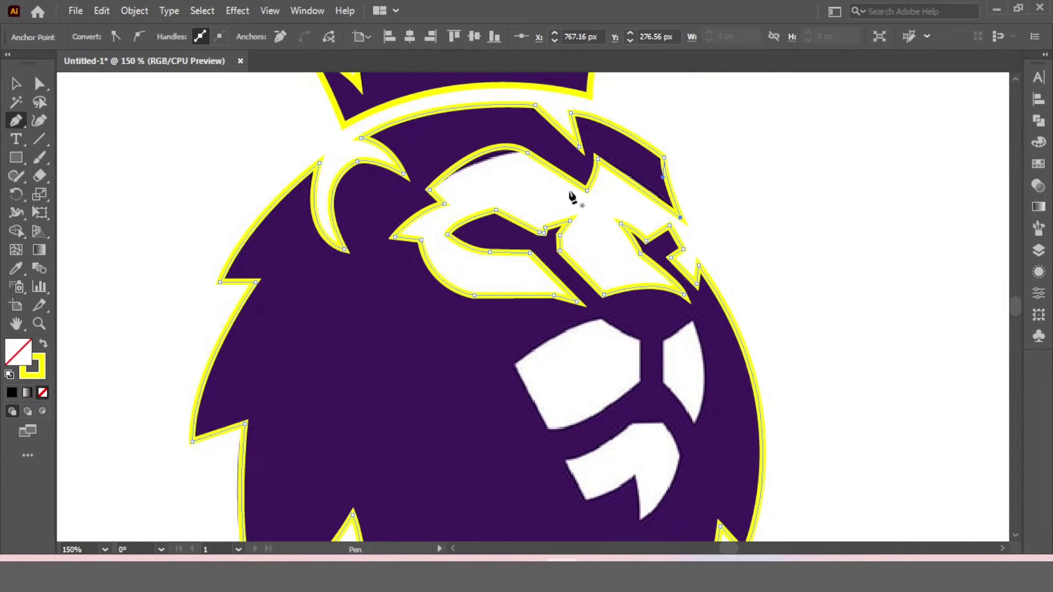
pyautogui.press('a')
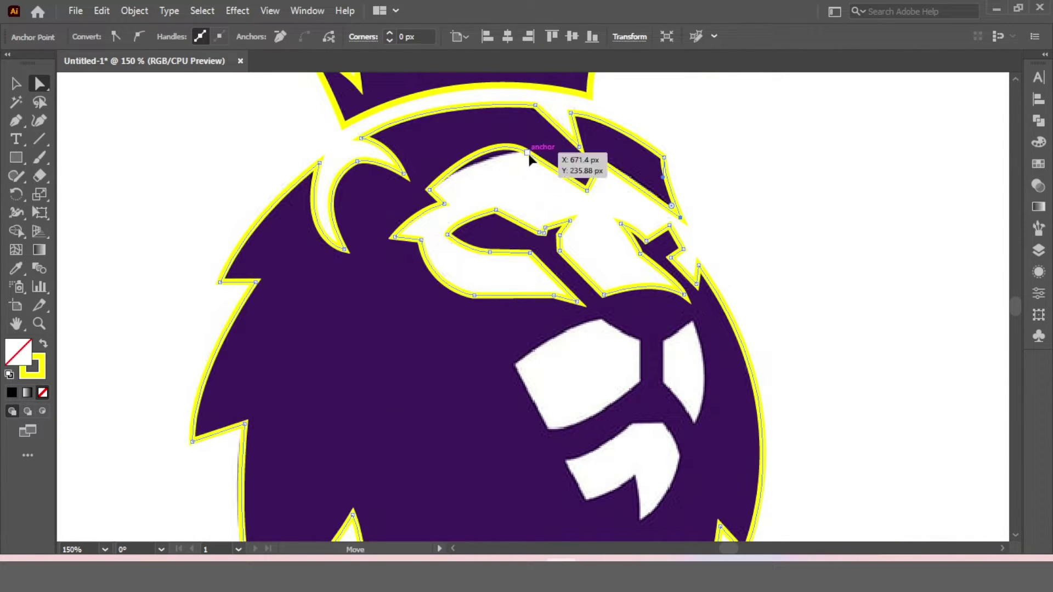
pyautogui.moveTo(528, 153); pyautogui.dragTo(490, 137)
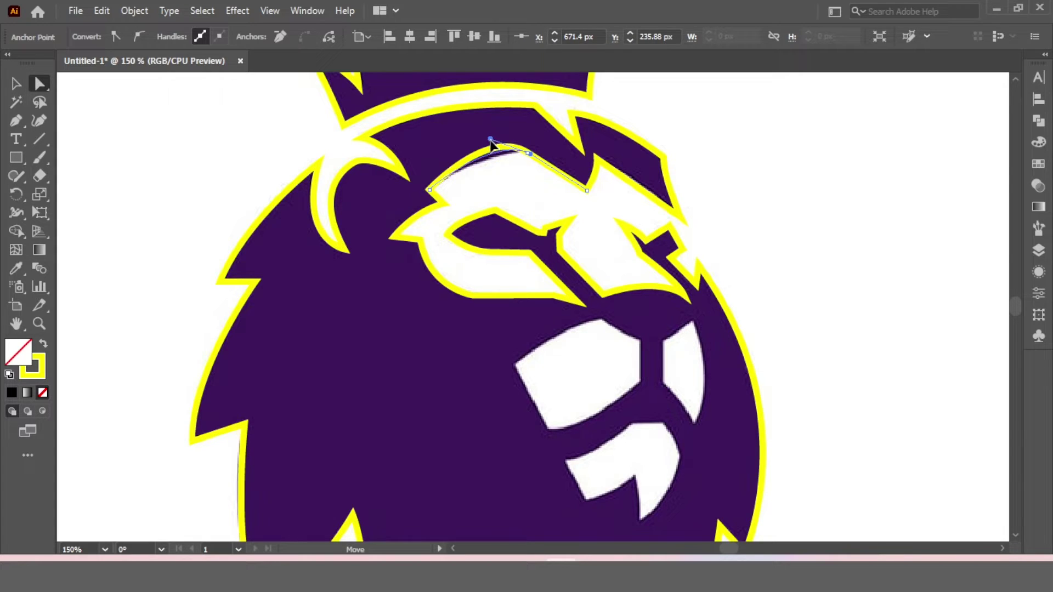
pyautogui.click(496, 150)
pyautogui.scroll(-3, 527, 179)
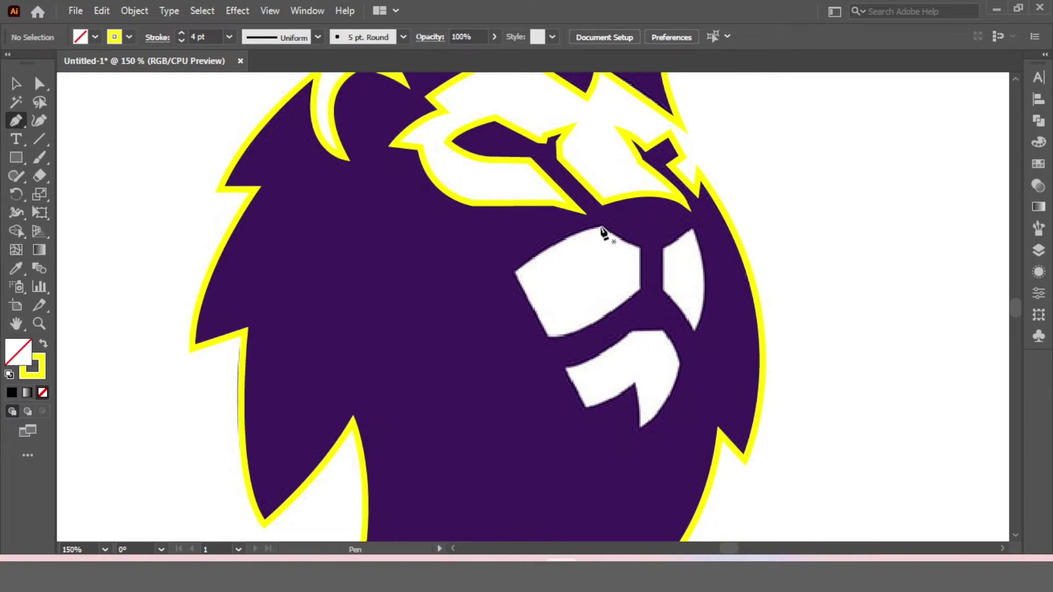
# Trace a closed Pen outline around the lion's eye with a curved top and bottom
pyautogui.click(601, 226)
pyautogui.moveTo(513, 274); pyautogui.dragTo(470, 310)
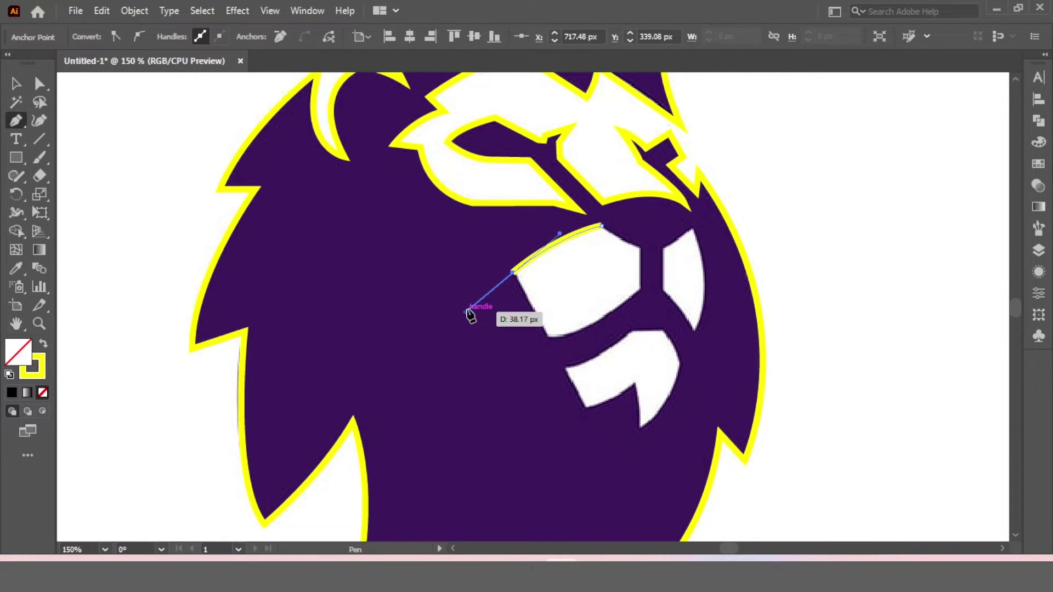
pyautogui.click(513, 273)
pyautogui.click(549, 338)
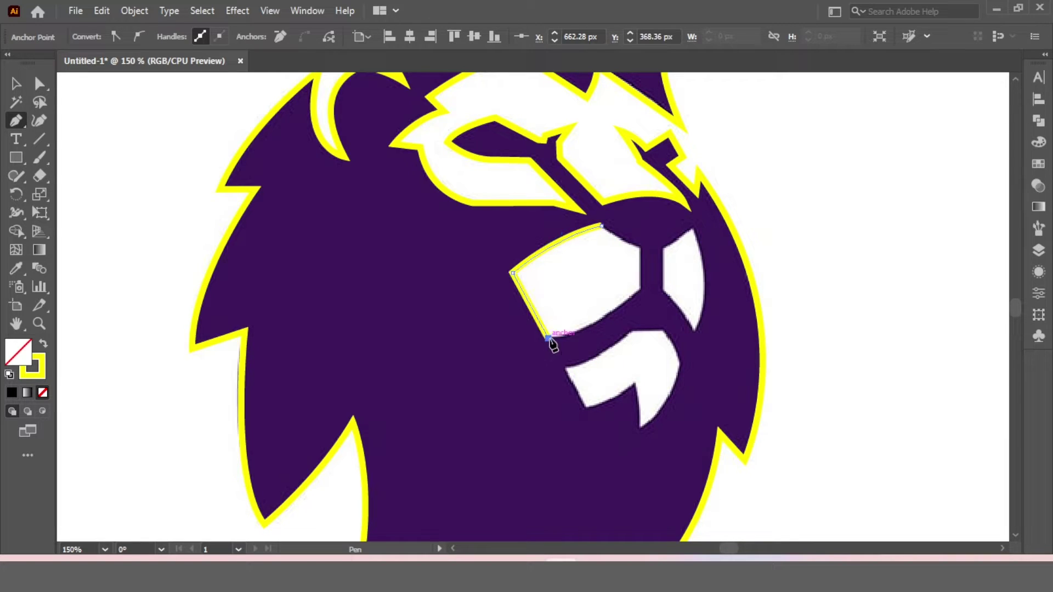
pyautogui.moveTo(640, 287); pyautogui.dragTo(659, 260)
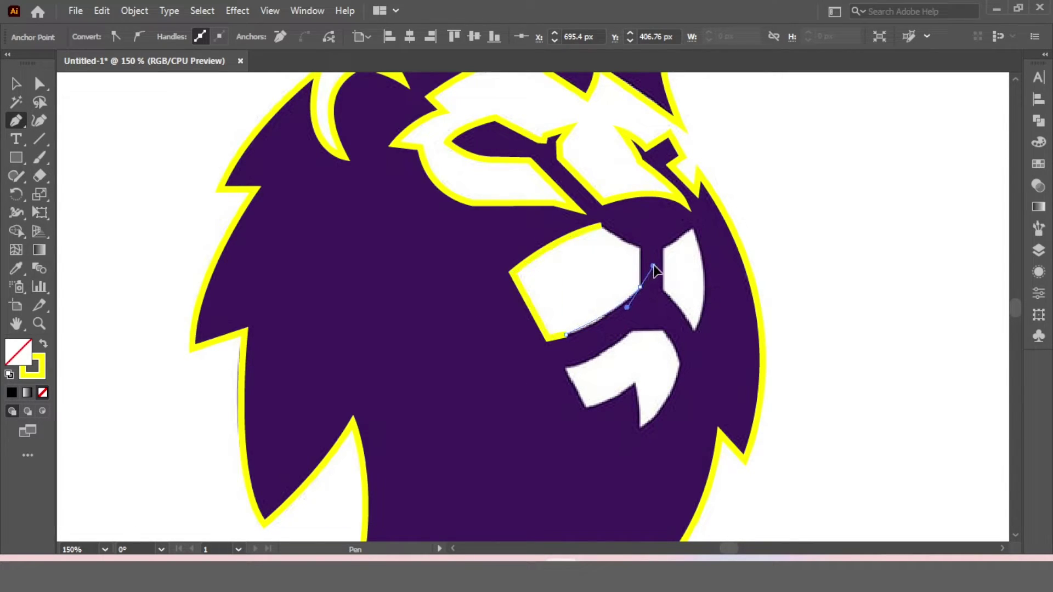
pyautogui.click(640, 287)
pyautogui.click(640, 247)
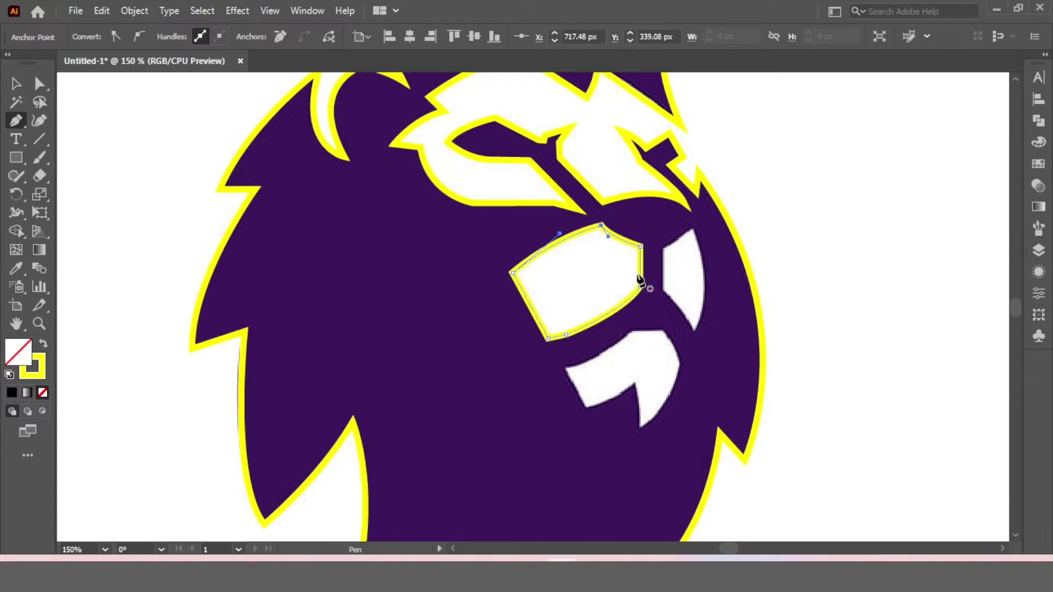
pyautogui.click(662, 248)
# Trace a closed outline around the narrow cheek patch beside the eye
pyautogui.click(660, 289)
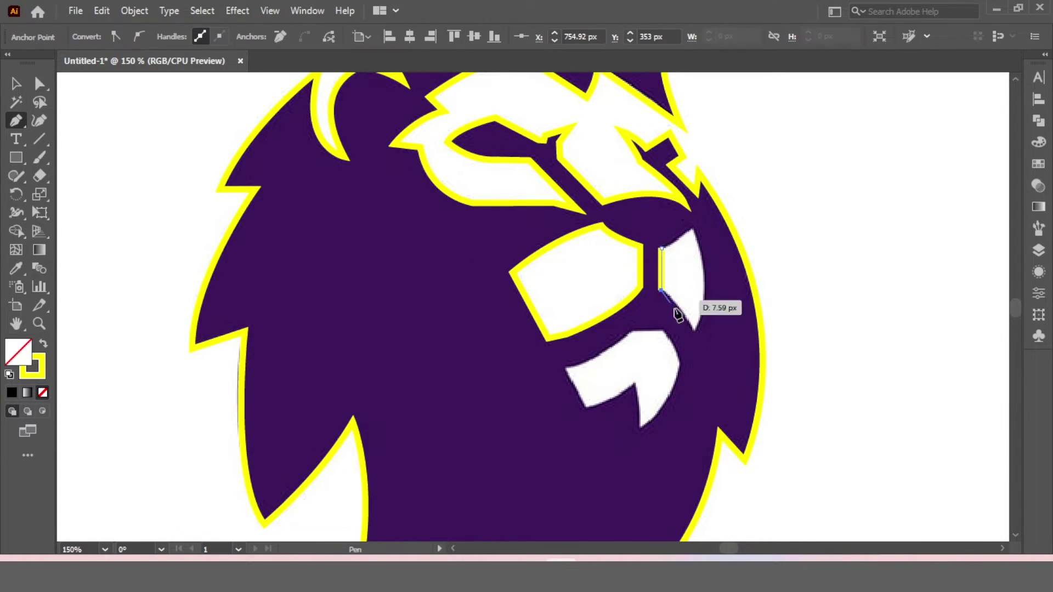
pyautogui.moveTo(697, 355); pyautogui.dragTo(697, 352)
pyautogui.click(693, 333)
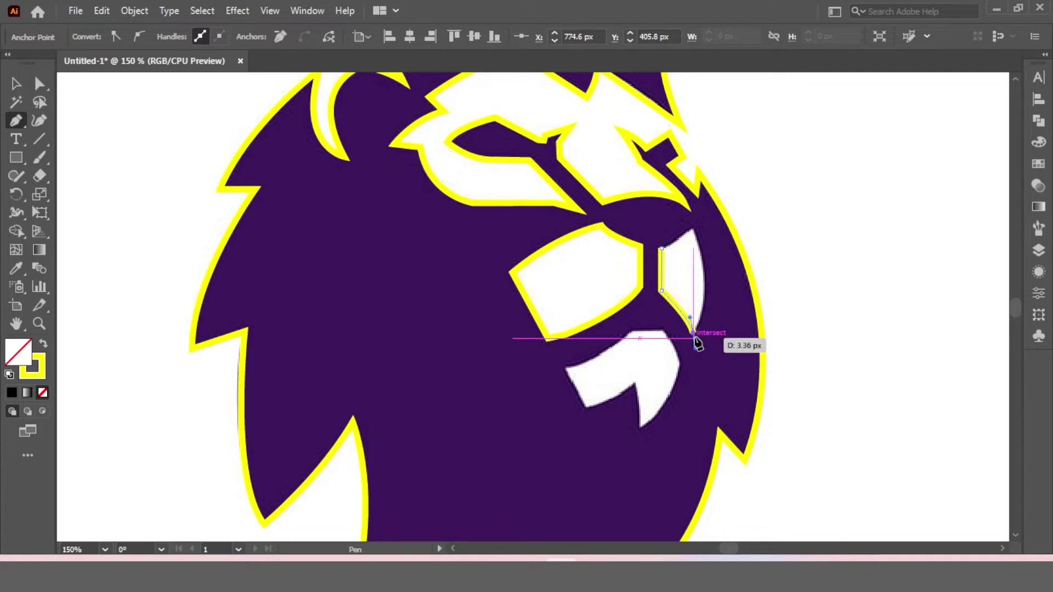
pyautogui.moveTo(693, 230); pyautogui.dragTo(667, 176)
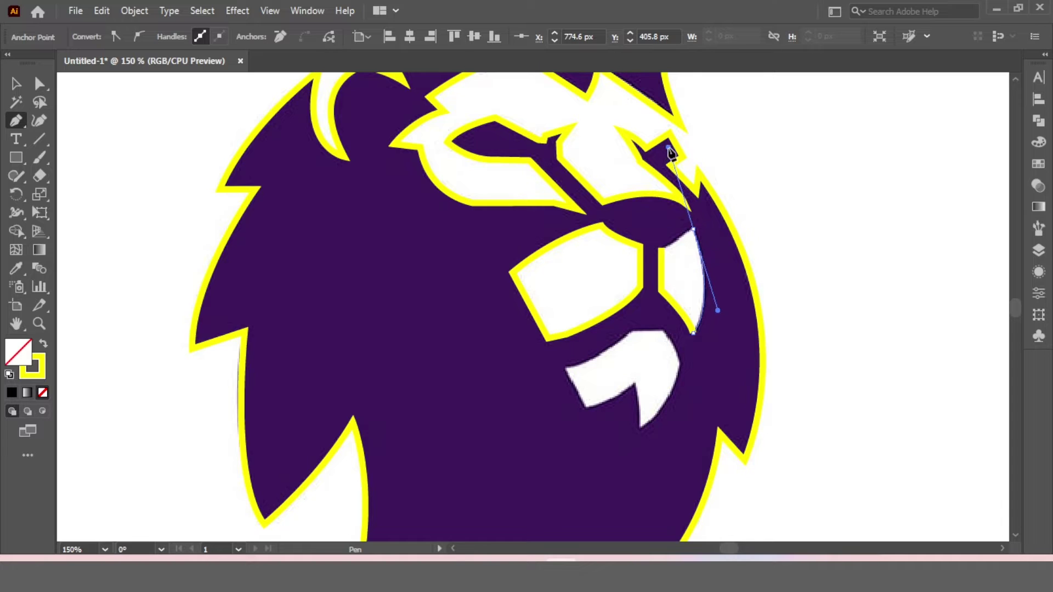
pyautogui.scroll(3, 707, 230)
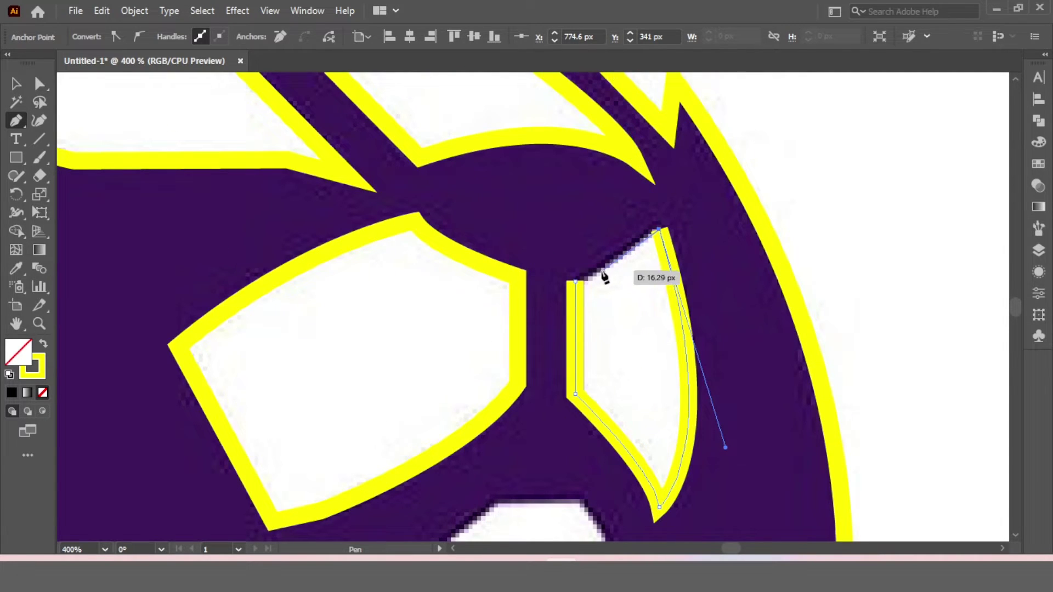
pyautogui.click(576, 281)
pyautogui.scroll(-3, 604, 263)
pyautogui.scroll(2, 627, 307)
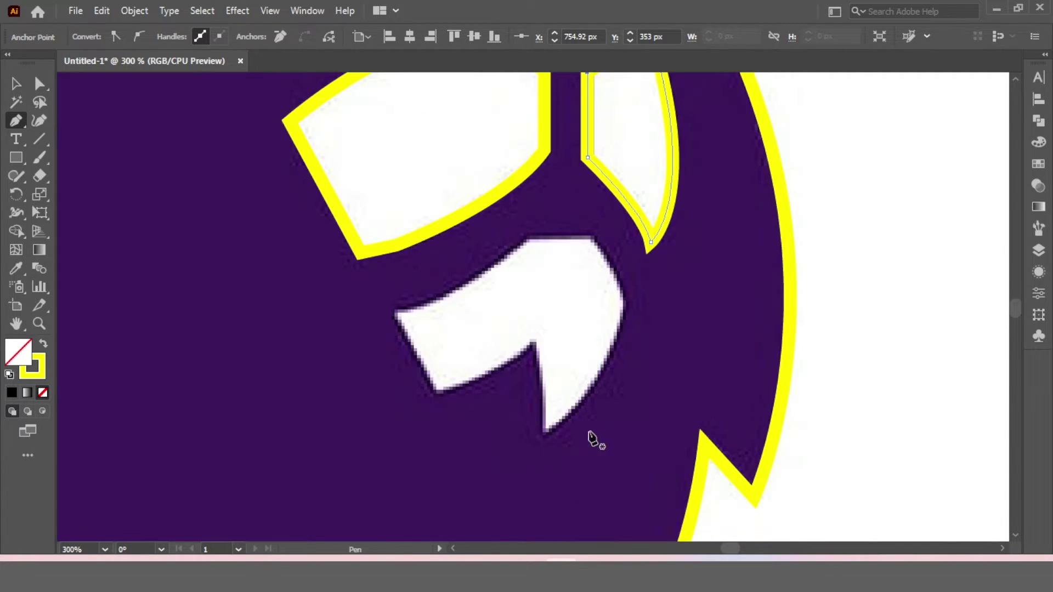
# Trace a closed outline around the fanged mouth shape, including the fang tip
pyautogui.click(393, 313)
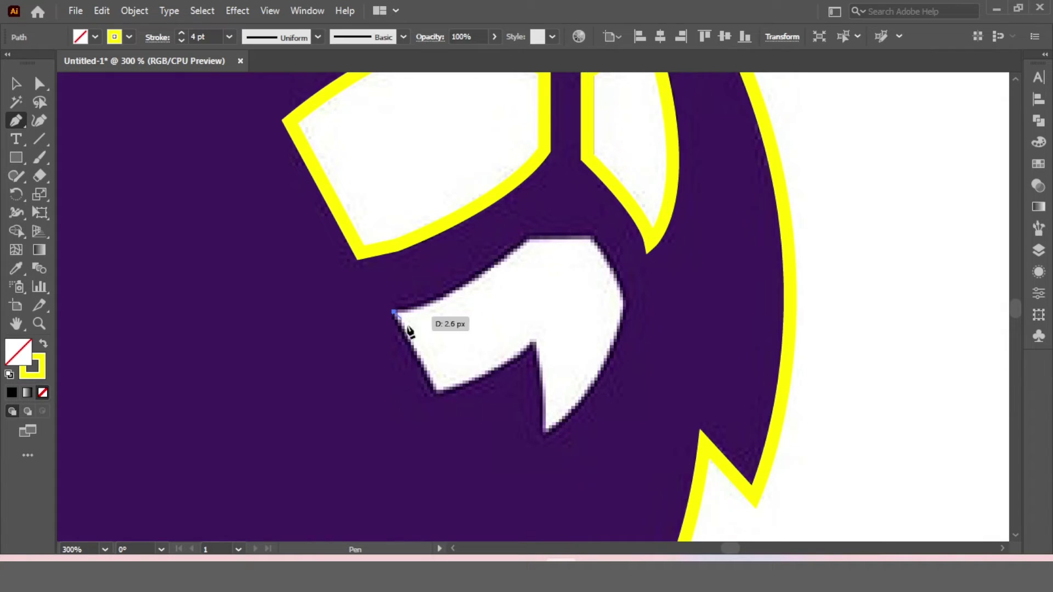
pyautogui.click(433, 396)
pyautogui.moveTo(532, 345); pyautogui.dragTo(553, 304)
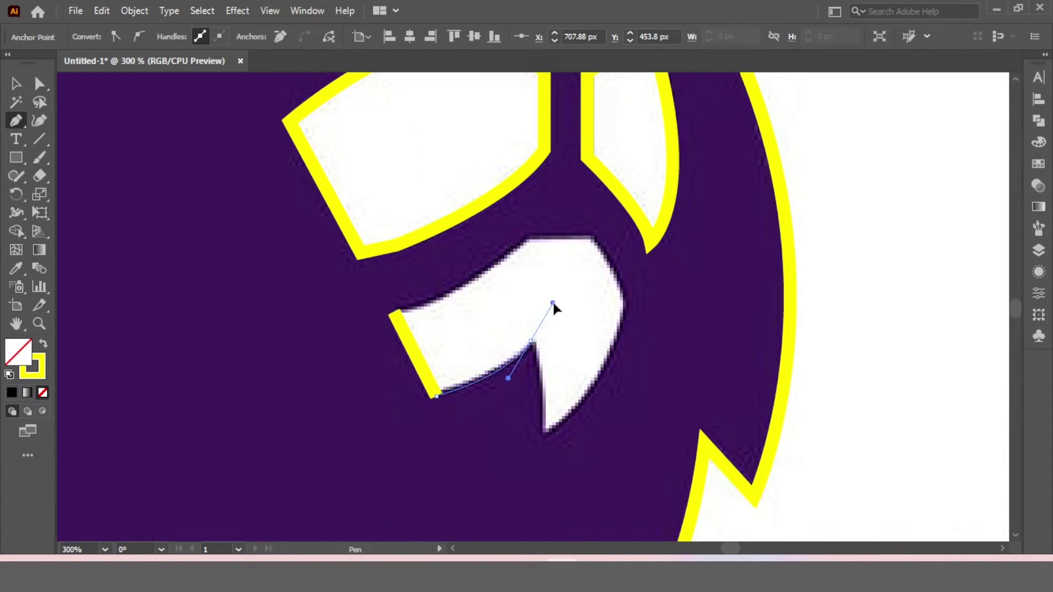
pyautogui.click(531, 342)
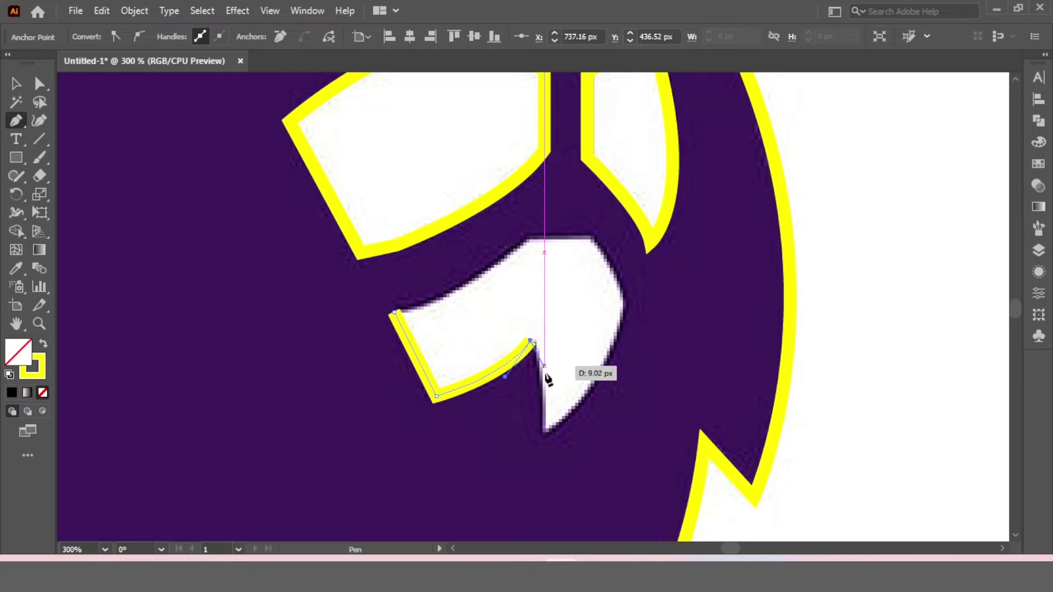
pyautogui.moveTo(545, 434); pyautogui.dragTo(543, 449)
pyautogui.moveTo(539, 491); pyautogui.dragTo(541, 502)
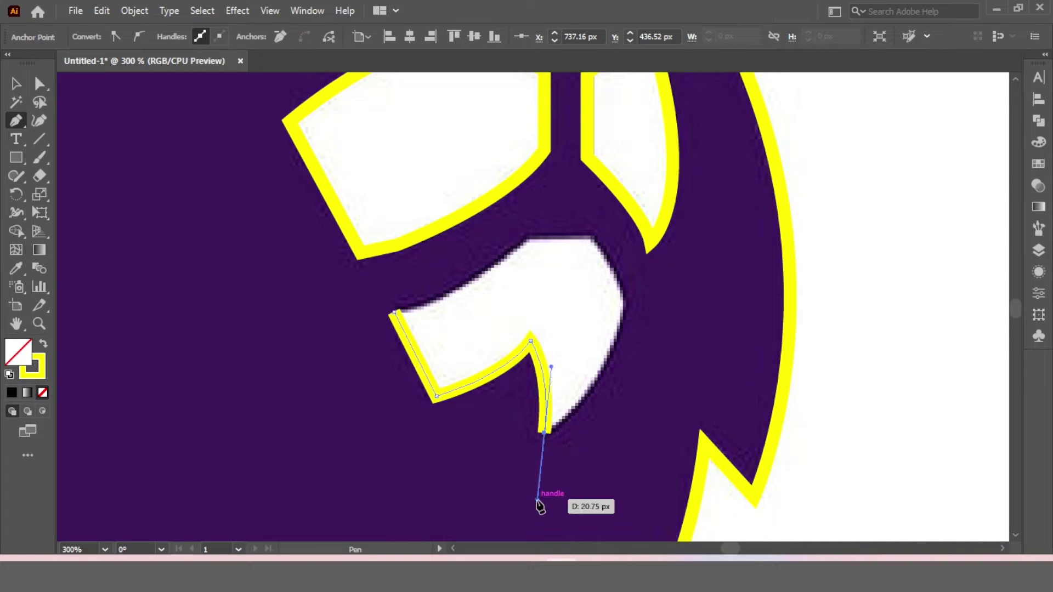
pyautogui.click(546, 433)
pyautogui.moveTo(625, 302); pyautogui.dragTo(640, 195)
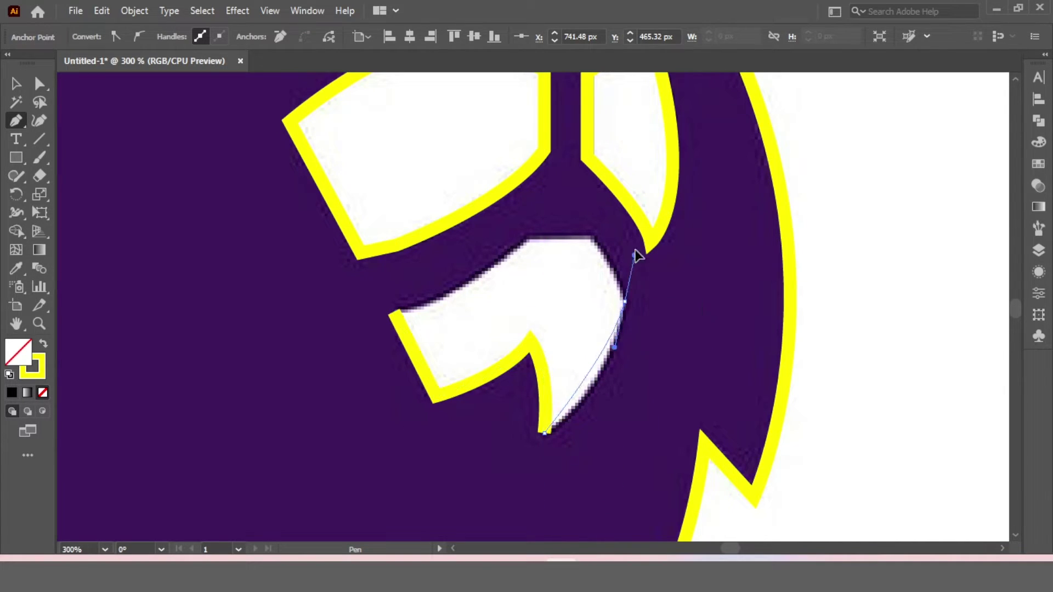
pyautogui.click(626, 302)
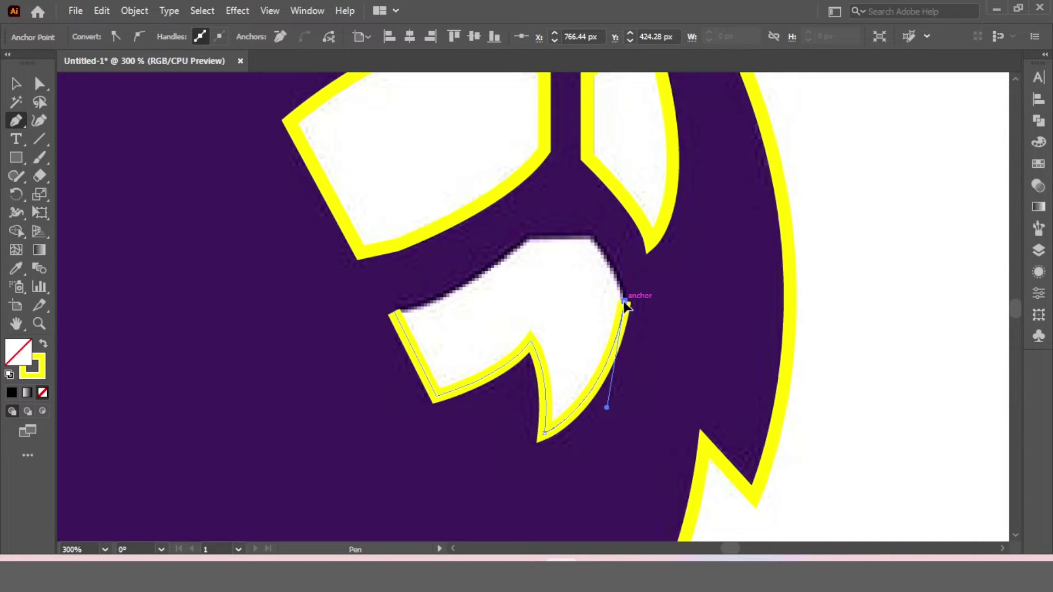
pyautogui.click(593, 238)
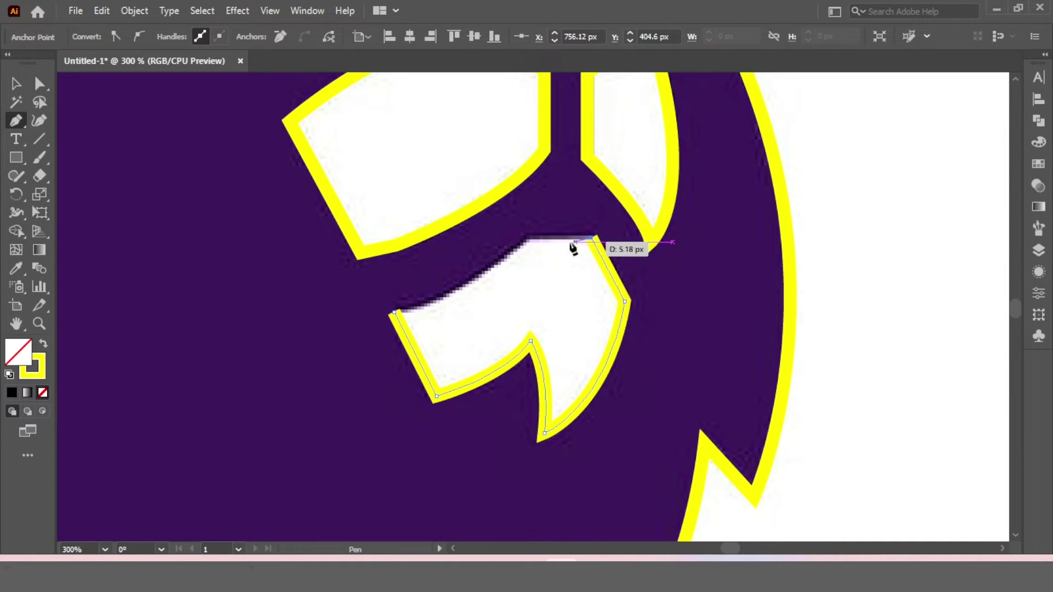
pyautogui.click(527, 239)
pyautogui.moveTo(394, 311); pyautogui.dragTo(362, 308)
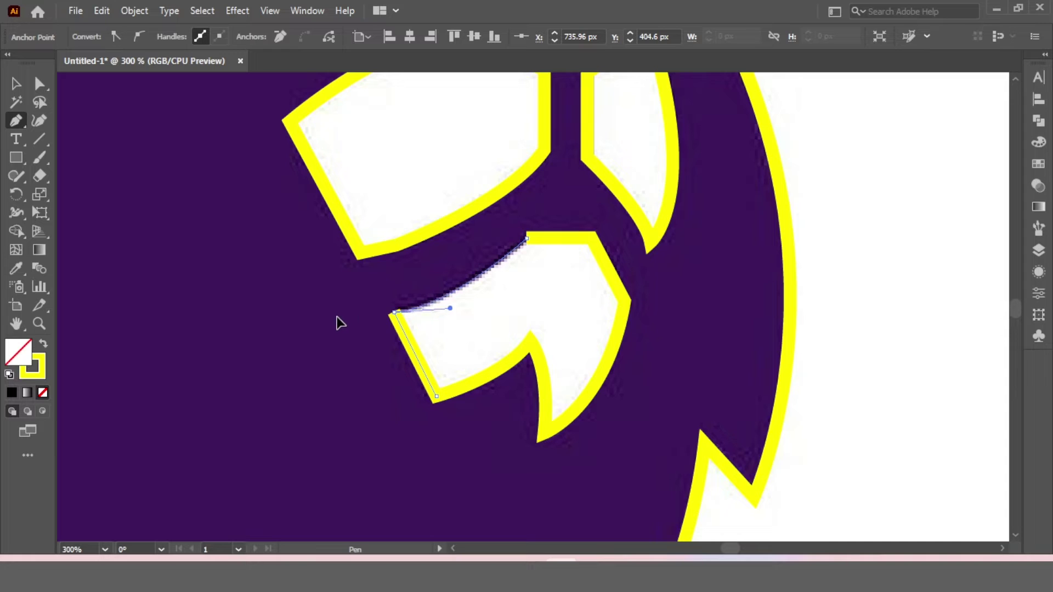
pyautogui.keyDown('alt'); pyautogui.scroll(-2, 536, 293); pyautogui.keyUp('alt')
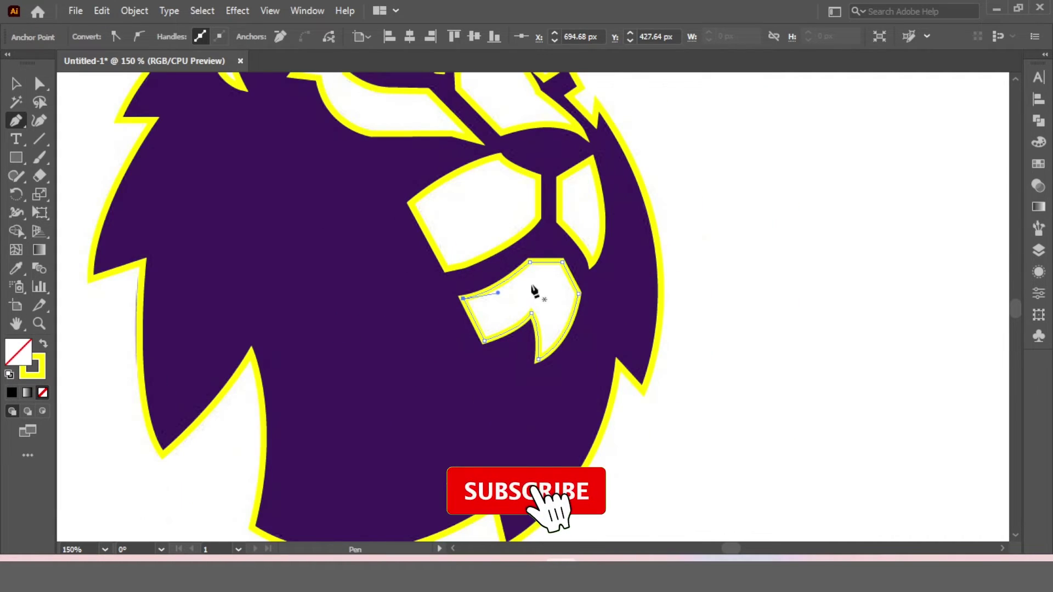
# Fill the traced lion path with the purple sampled from the reference logo
pyautogui.press('v')
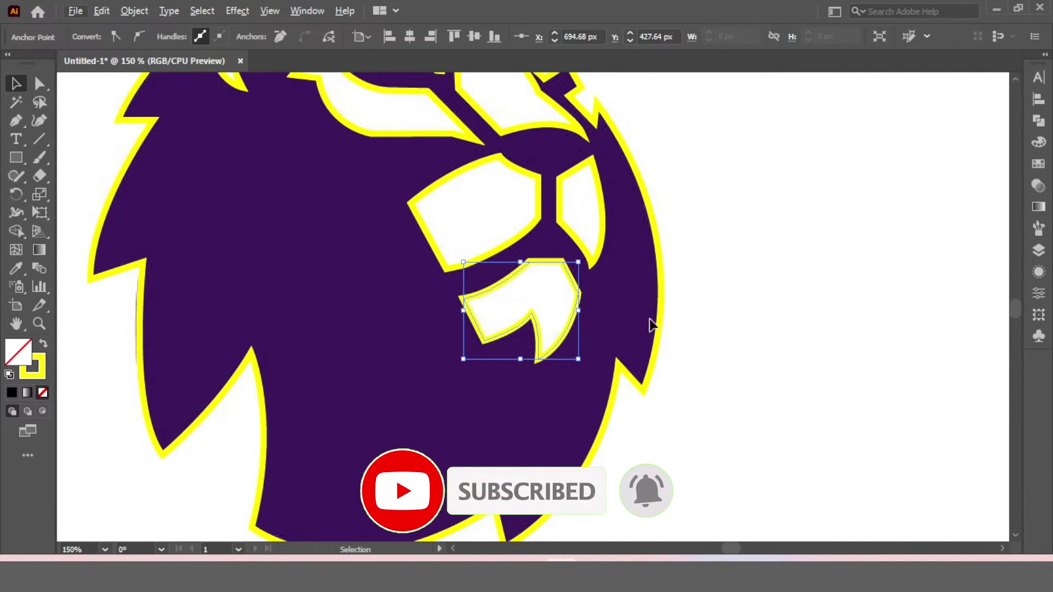
pyautogui.press('a')
pyautogui.hotkey('ctrl', '-')
pyautogui.hotkey('ctrl', '-')
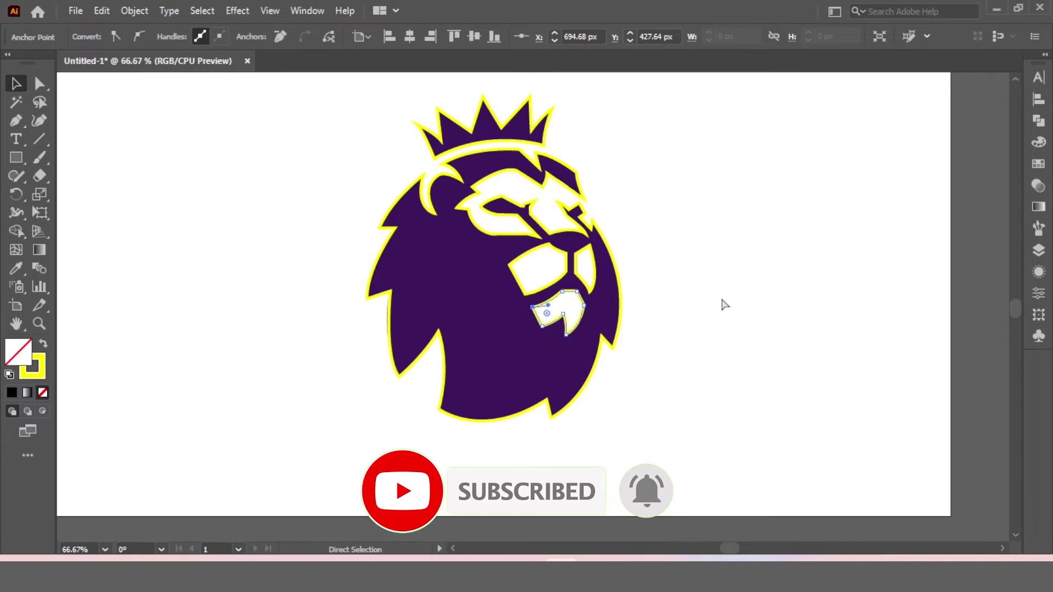
pyautogui.click(722, 292)
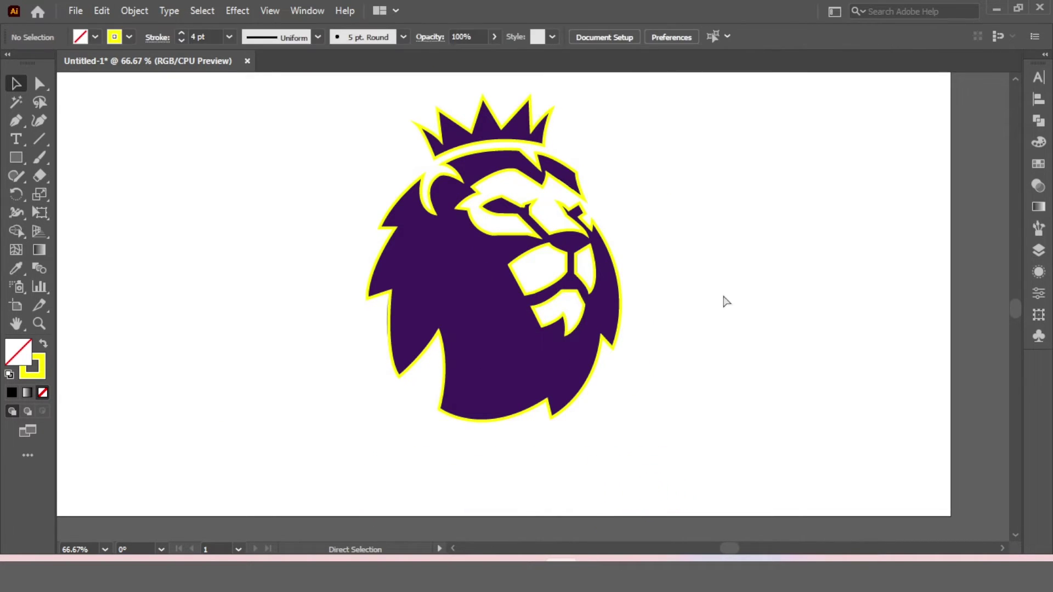
pyautogui.hotkey('ctrl', '0')
pyautogui.hotkey('ctrl', '1')
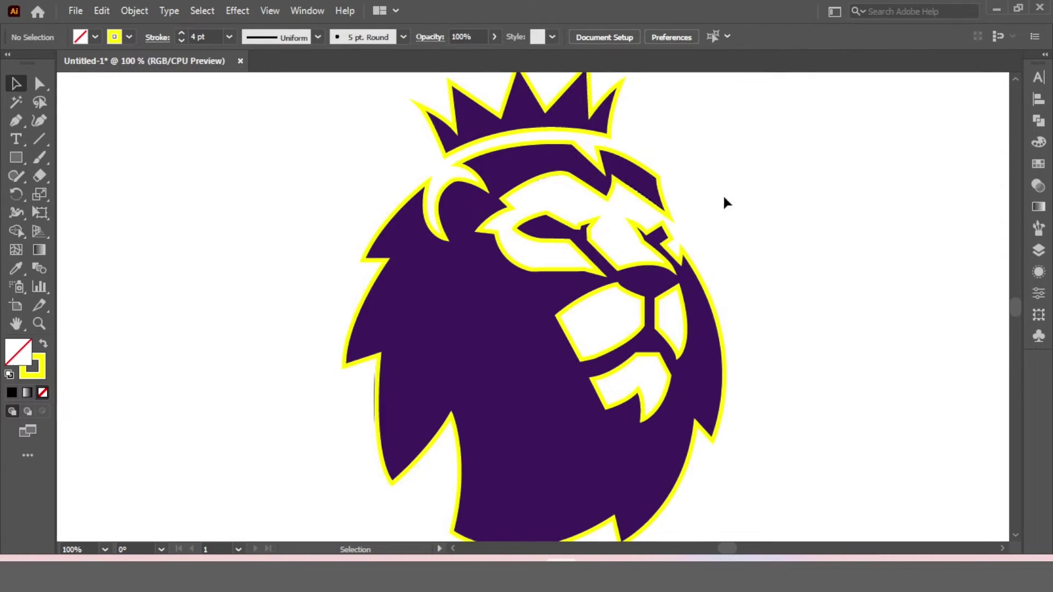
pyautogui.moveTo(738, 133); pyautogui.dragTo(418, 219)
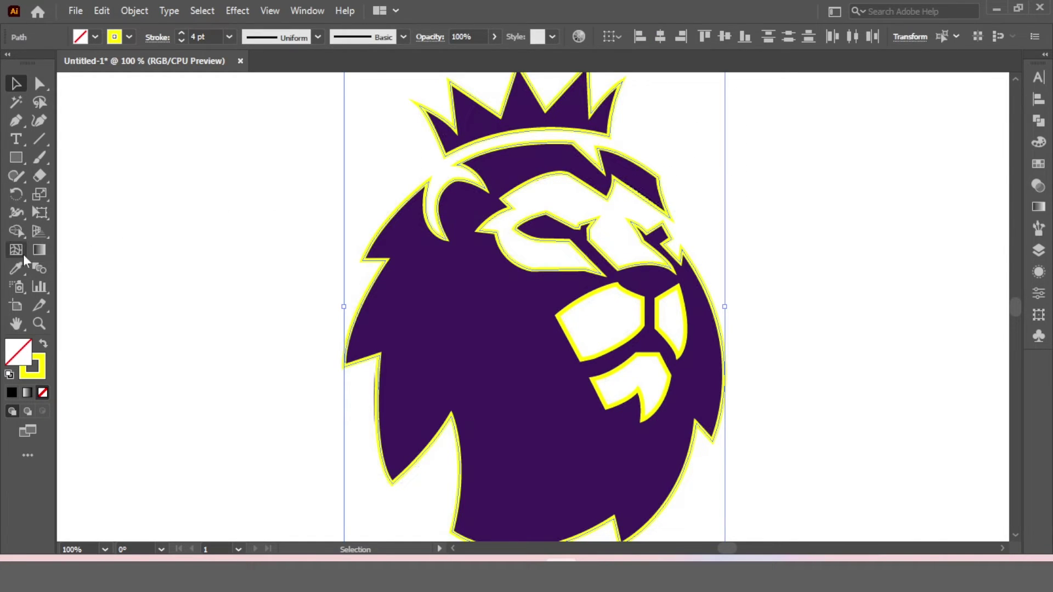
pyautogui.click(16, 268)
pyautogui.click(527, 157)
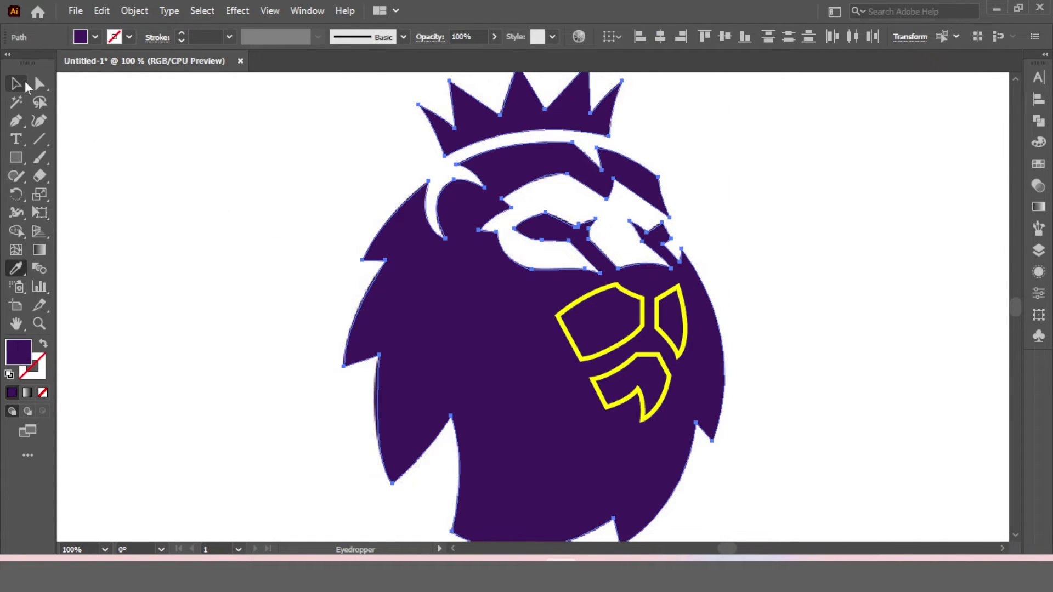
# Make both eye shapes and the nose shape white using the Eyedropper
pyautogui.click(22, 85)
pyautogui.click(854, 313)
pyautogui.click(682, 344)
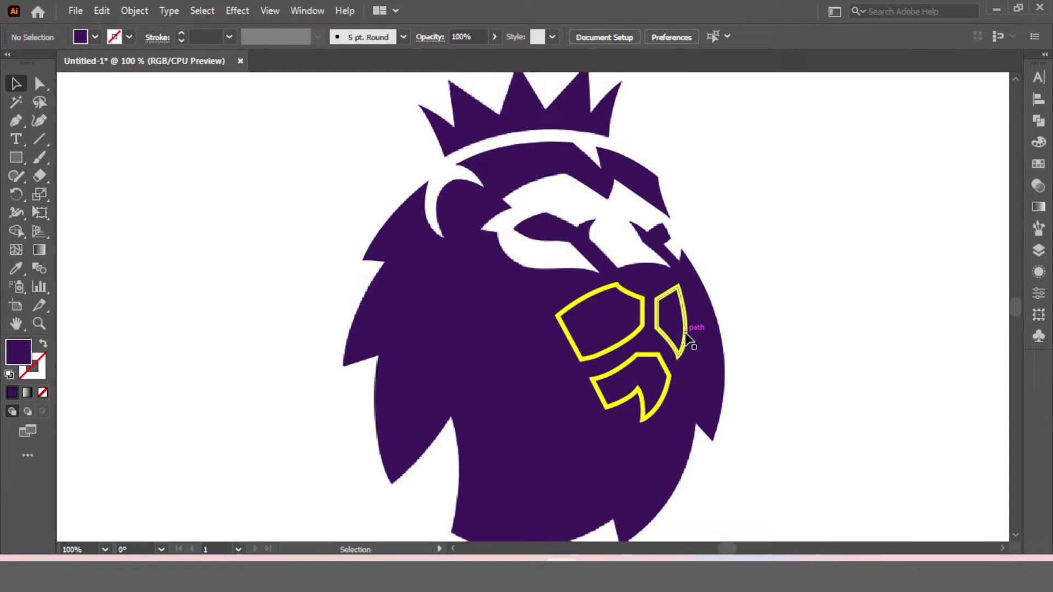
pyautogui.keyDown('shift'); pyautogui.click(640, 329); pyautogui.keyUp('shift')
pyautogui.keyDown('shift'); pyautogui.click(628, 379); pyautogui.keyUp('shift')
pyautogui.click(16, 268)
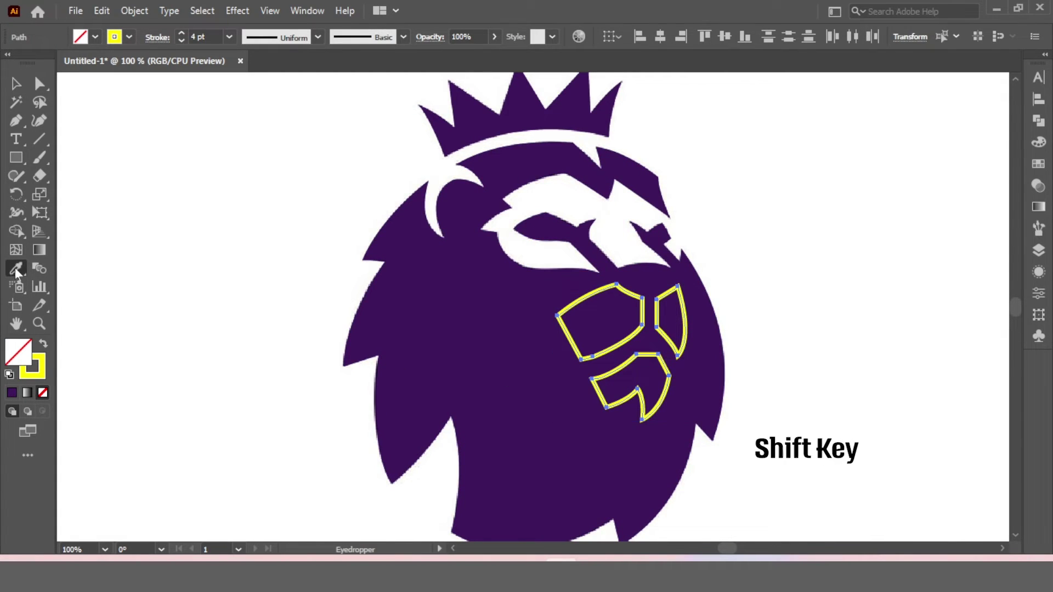
pyautogui.click(552, 194)
# Unlock all objects so the reference image becomes editable
pyautogui.click(16, 84)
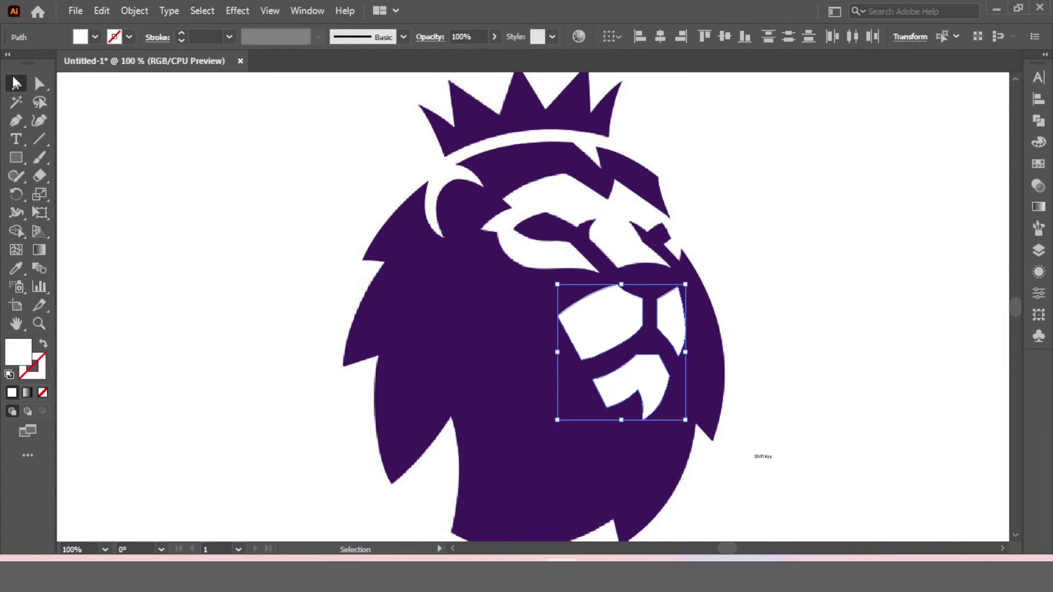
pyautogui.click(251, 186)
pyautogui.click(134, 10)
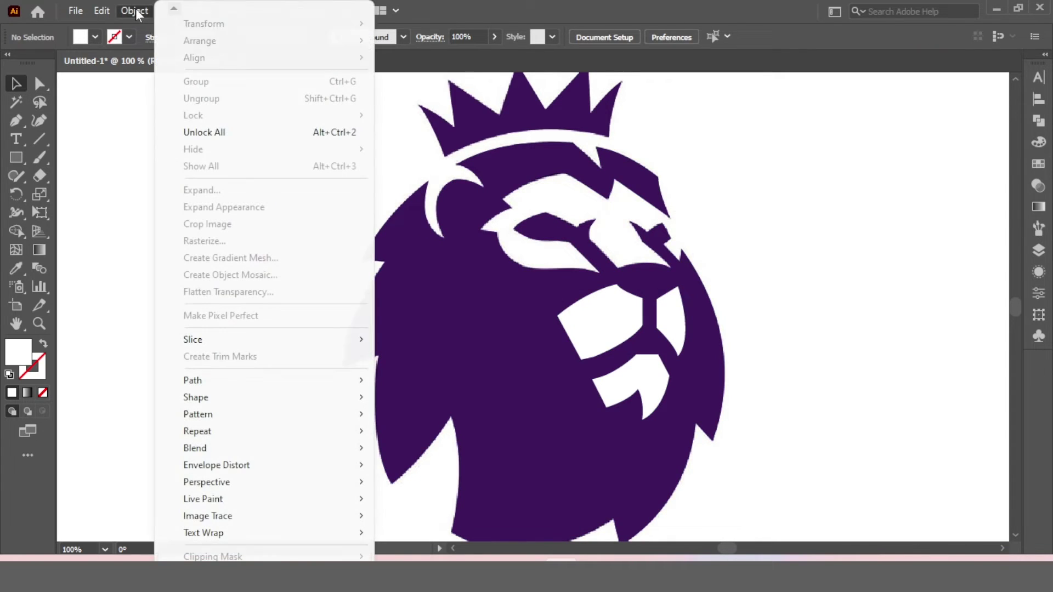
pyautogui.click(226, 133)
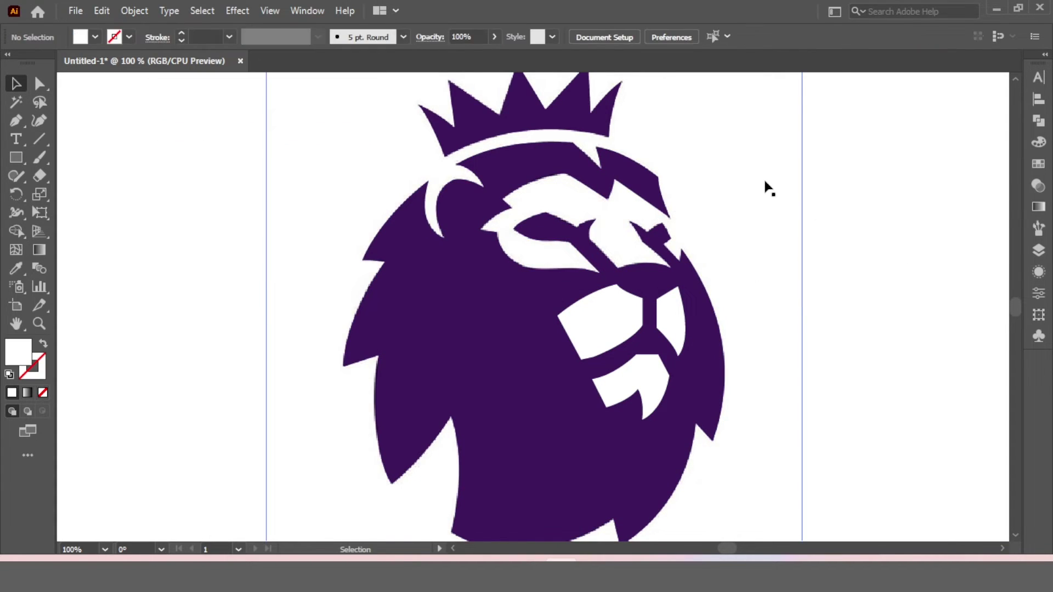
# Move the reference image left, then remove the lion's white face regions with Shape Builder
pyautogui.scroll(-2, 765, 182)
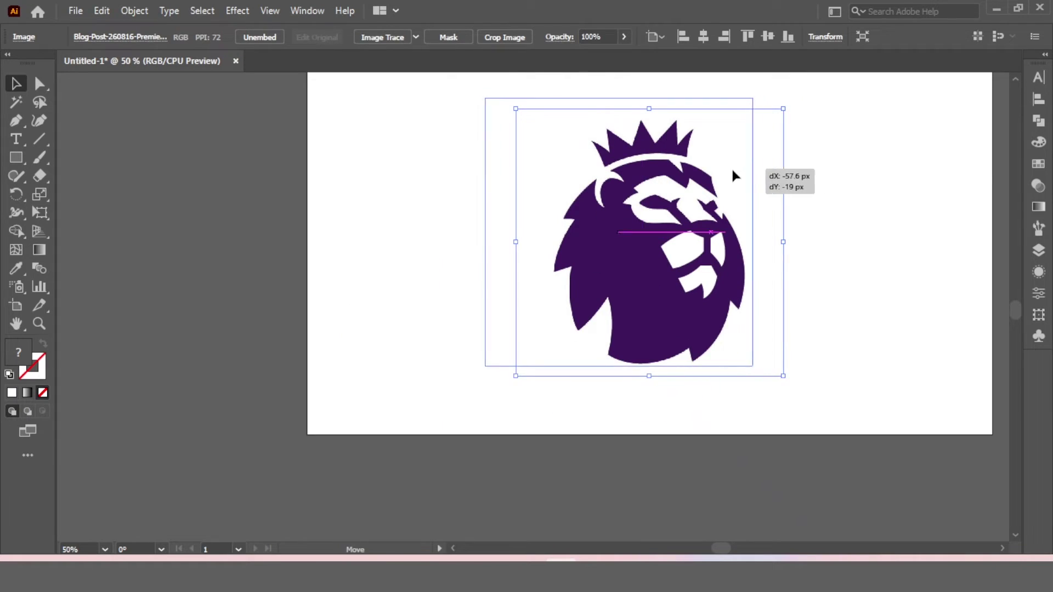
pyautogui.moveTo(765, 182); pyautogui.dragTo(548, 188)
pyautogui.moveTo(811, 109)
pyautogui.mouseDown()
pyautogui.moveTo(602, 411)
pyautogui.moveTo(621, 402)
pyautogui.mouseUp()
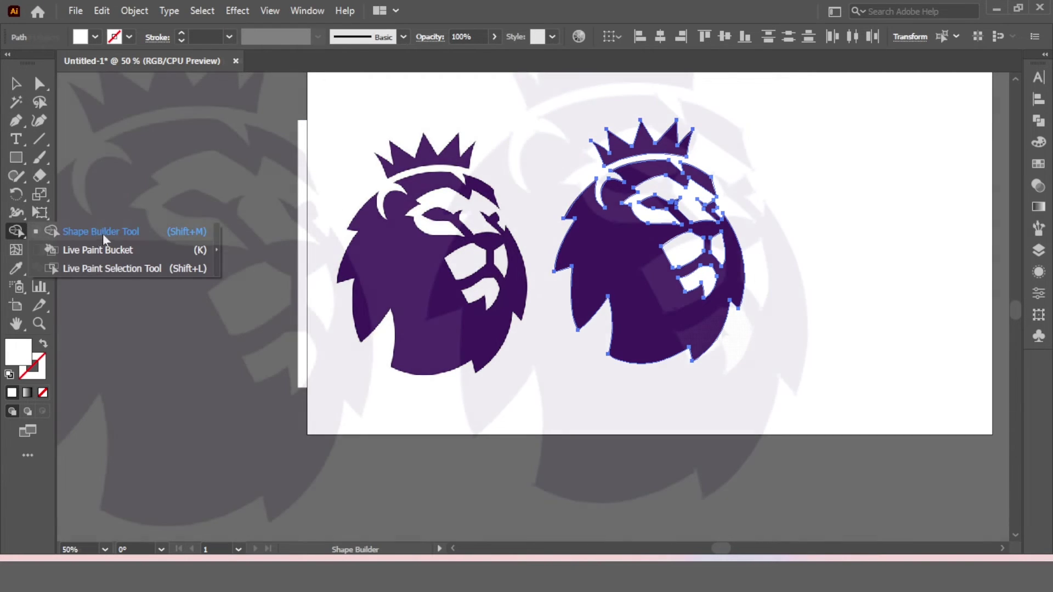
pyautogui.moveTo(19, 227); pyautogui.dragTo(103, 234)
pyautogui.scroll(2, 683, 225)
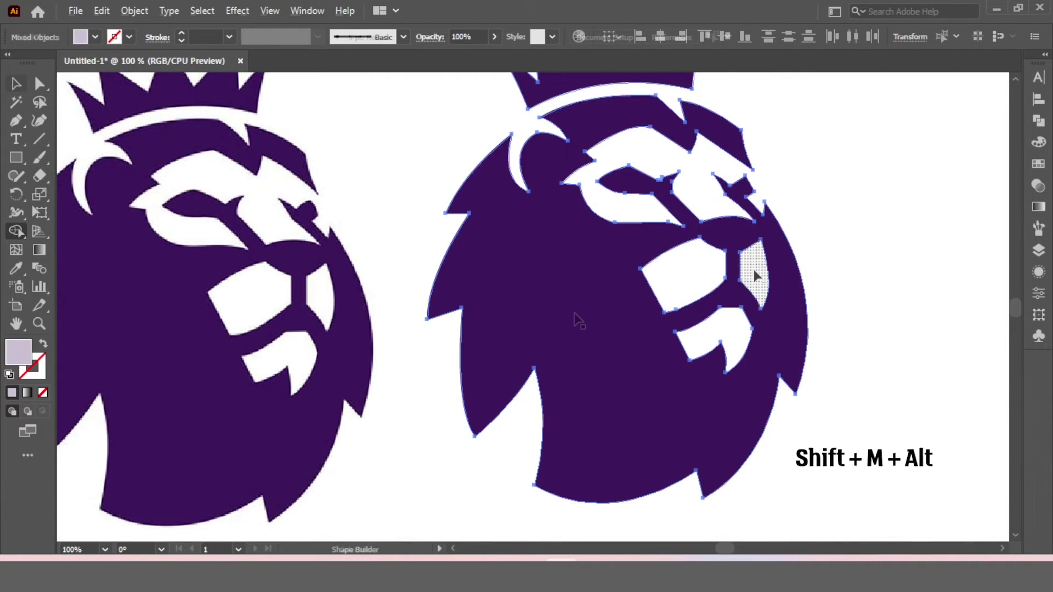
pyautogui.moveTo(614, 312); pyautogui.dragTo(729, 319)
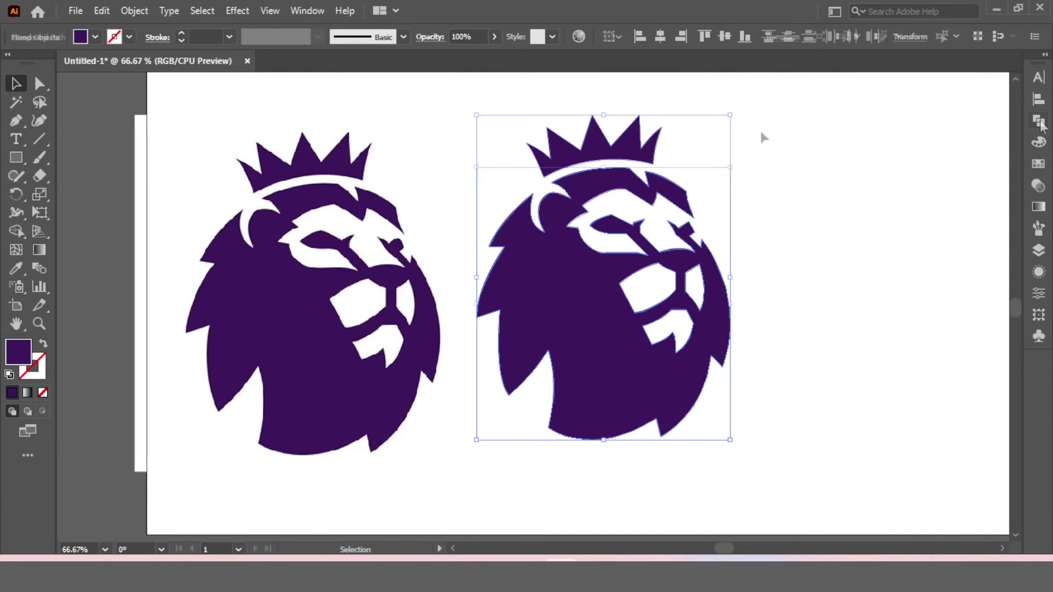
# Place the reference image and traced lion side by side, aligned on vertical centres
pyautogui.click(870, 180)
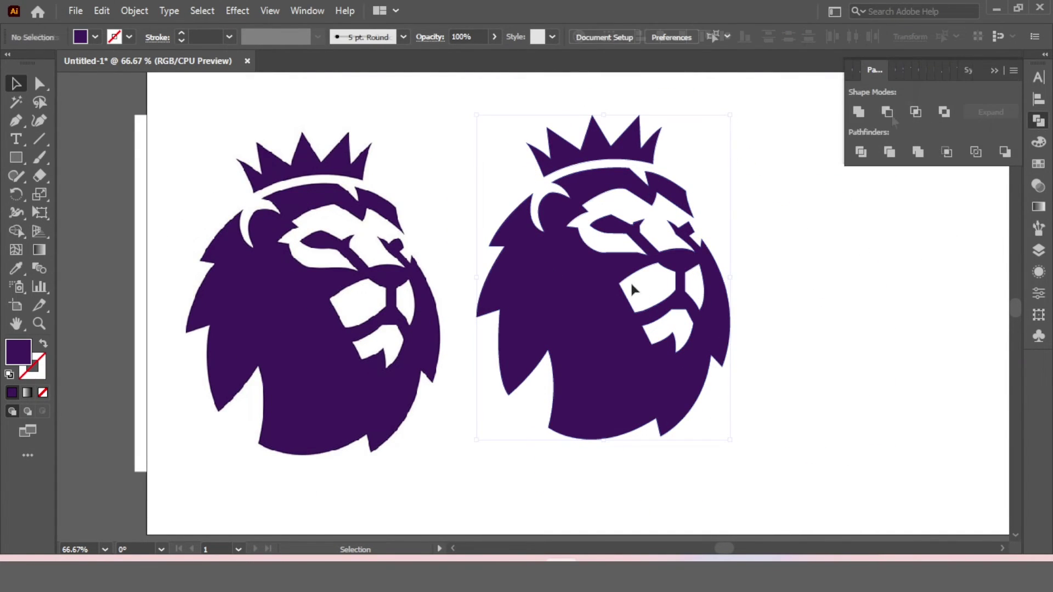
pyautogui.moveTo(718, 297); pyautogui.dragTo(850, 305)
pyautogui.moveTo(453, 322); pyautogui.dragTo(565, 322)
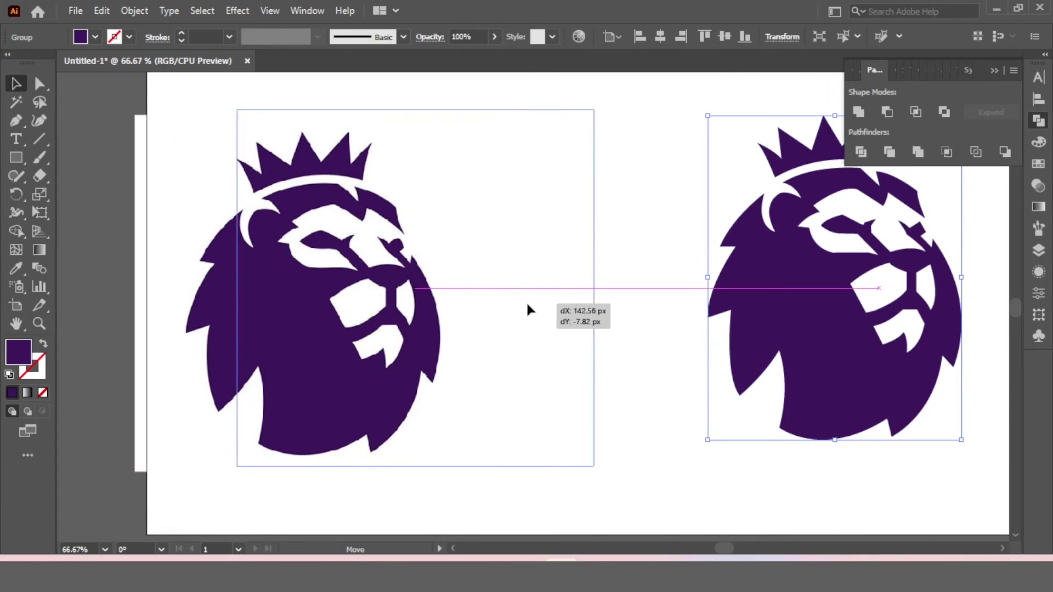
pyautogui.moveTo(531, 95); pyautogui.dragTo(956, 354)
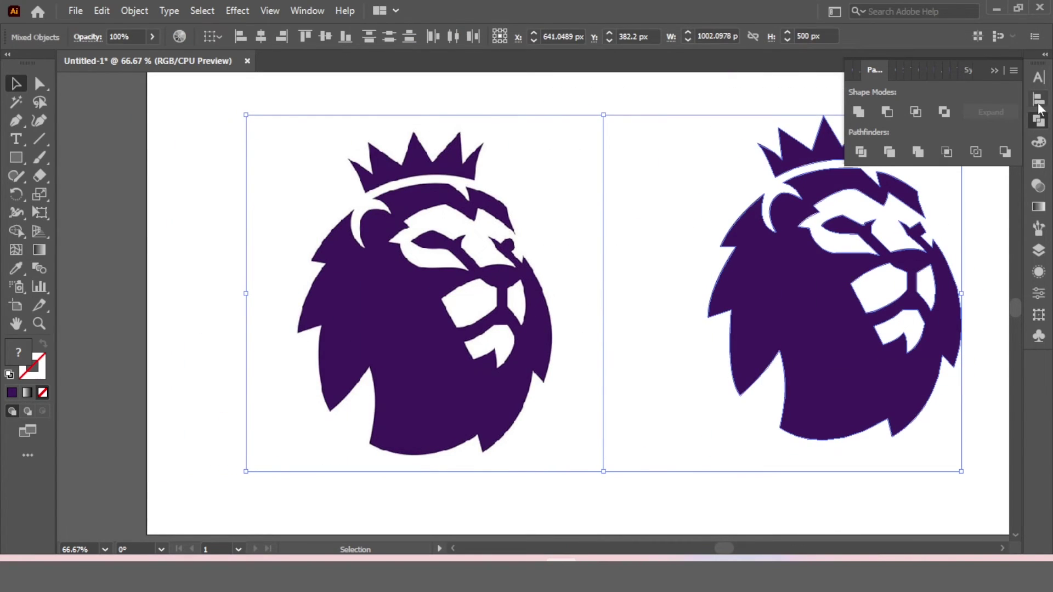
pyautogui.click(1039, 105)
pyautogui.click(980, 112)
pyautogui.click(993, 72)
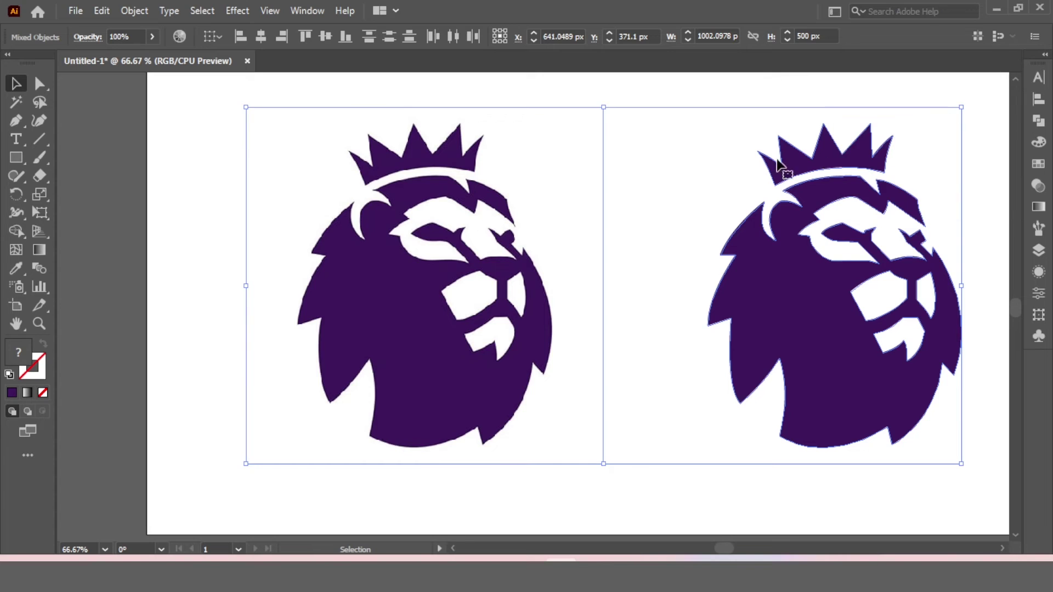
pyautogui.hotkey('ctrl', '0')
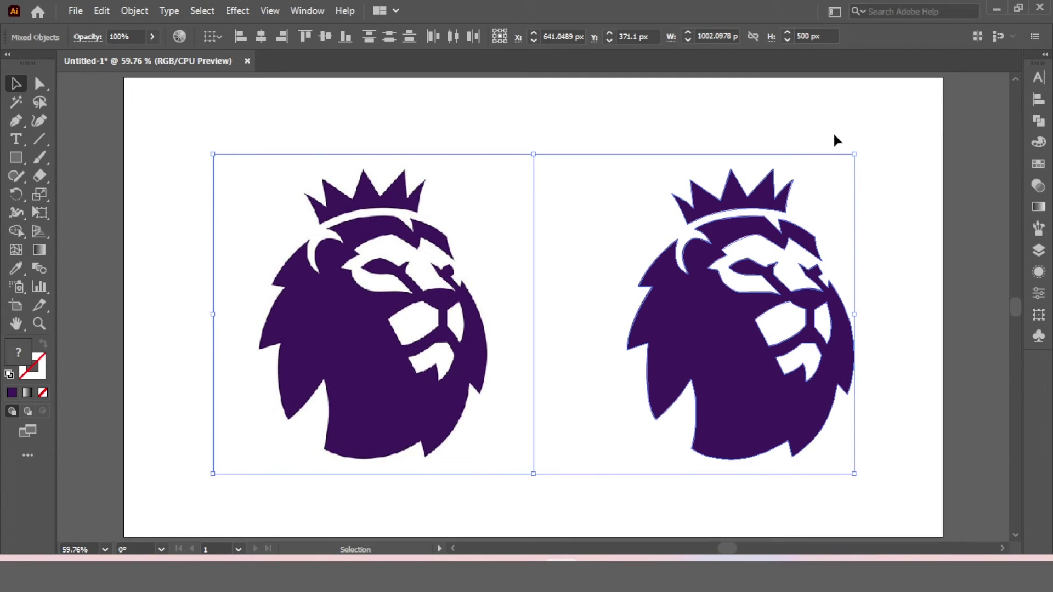
# Delete the reference image on the left
pyautogui.click(834, 134)
pyautogui.press('Delete')
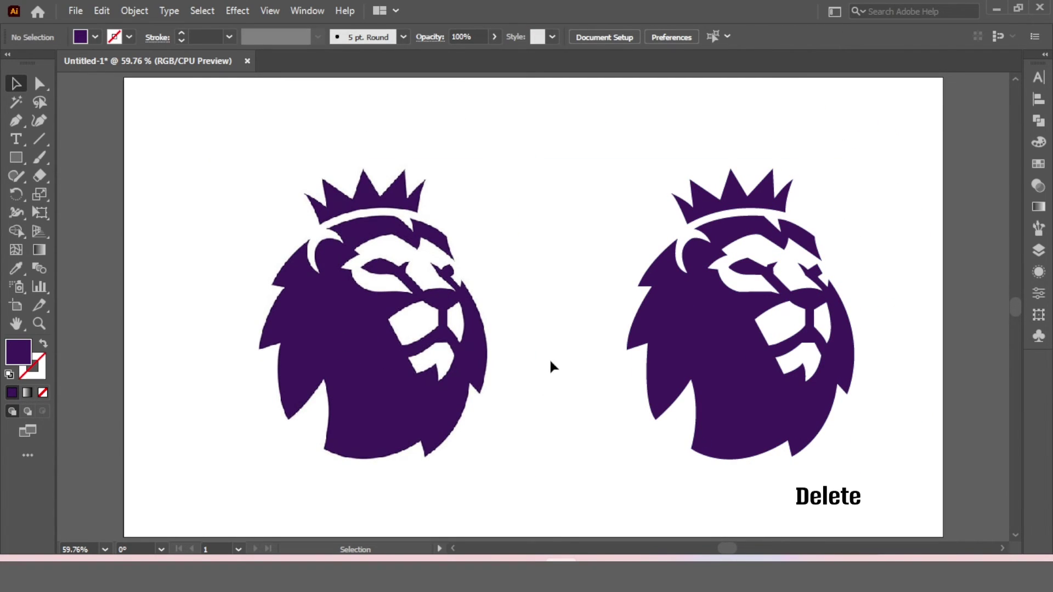
pyautogui.click(450, 392)
pyautogui.press('Delete')
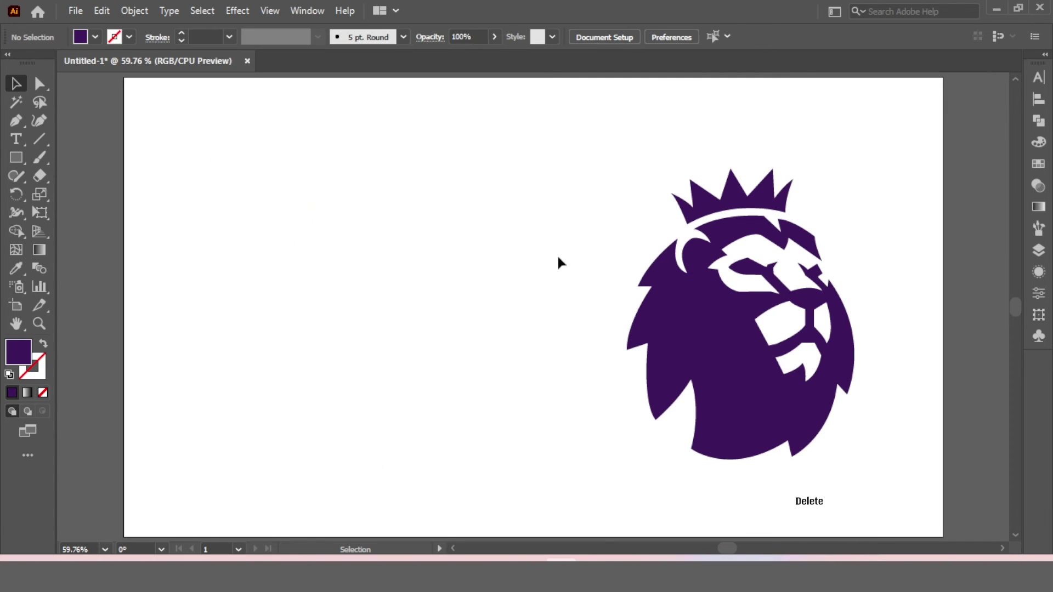
# Centre the traced lion horizontally and vertically on the artboard
pyautogui.click(811, 340)
pyautogui.click(1038, 99)
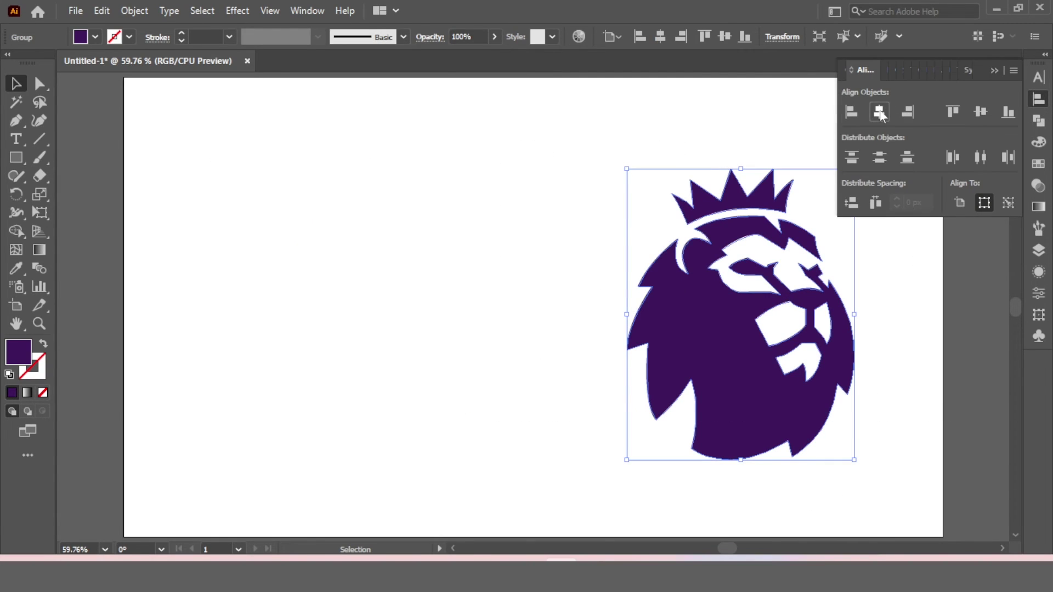
pyautogui.click(879, 112)
pyautogui.click(981, 112)
pyautogui.click(765, 248)
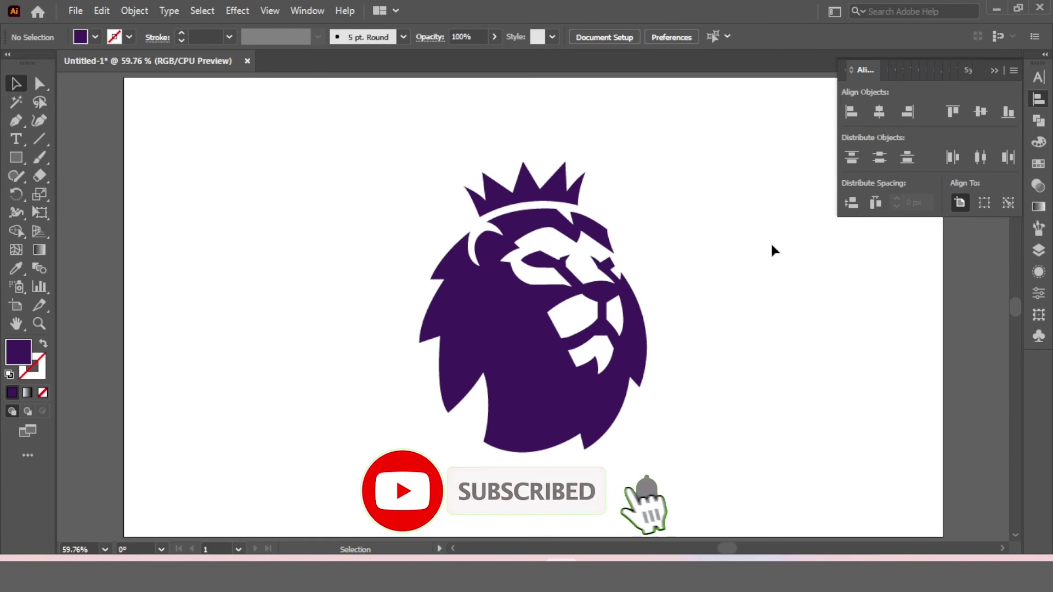
# Draw an artboard-sized rectangle and send it behind the lion
pyautogui.click(993, 66)
pyautogui.click(16, 159)
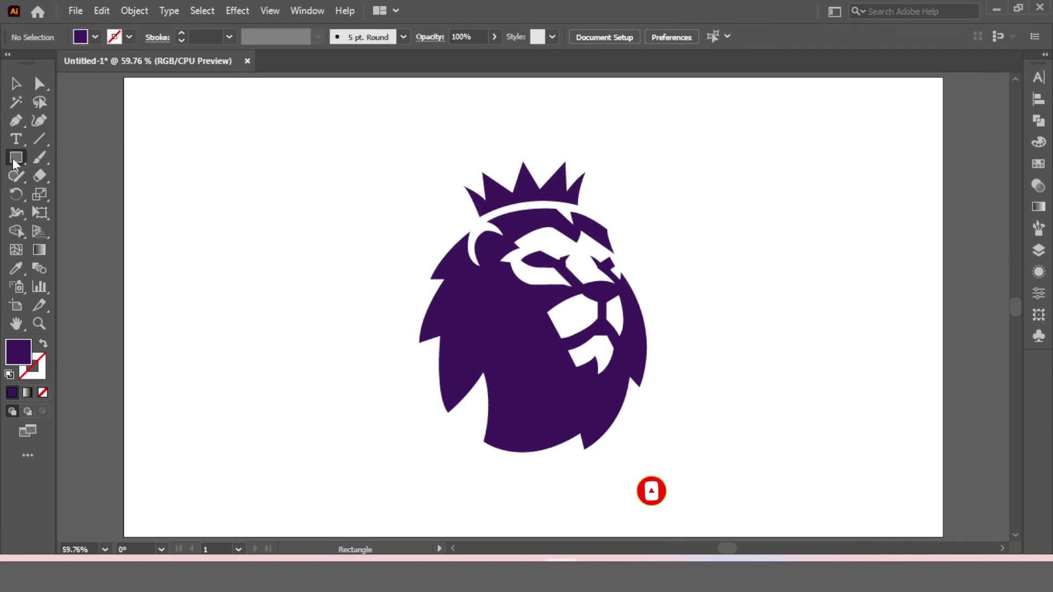
pyautogui.moveTo(15, 162); pyautogui.dragTo(68, 158)
pyautogui.moveTo(128, 77); pyautogui.dragTo(937, 532)
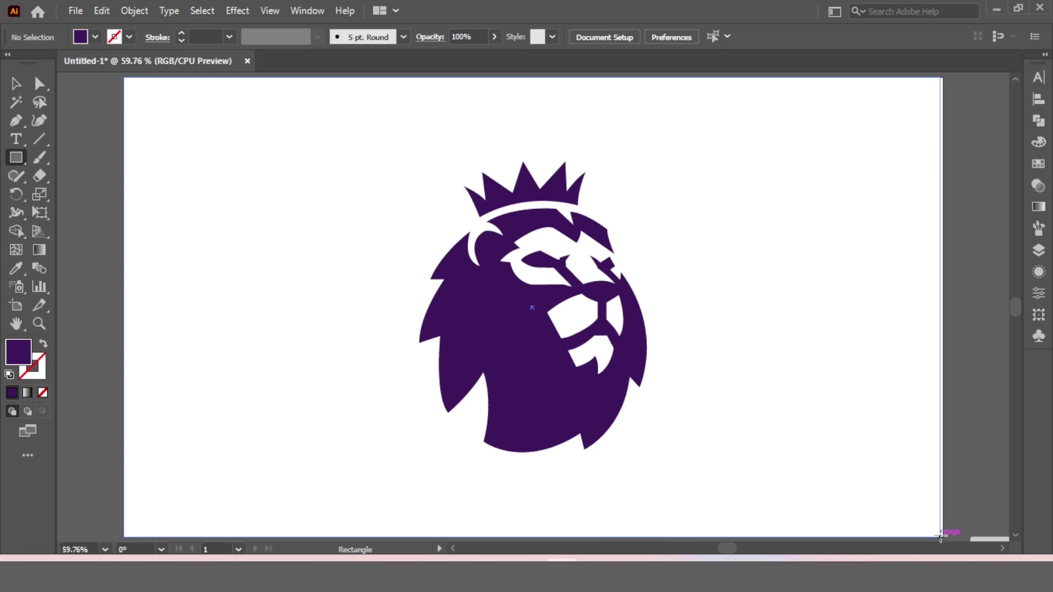
pyautogui.moveTo(937, 531); pyautogui.dragTo(943, 536)
pyautogui.click(16, 85)
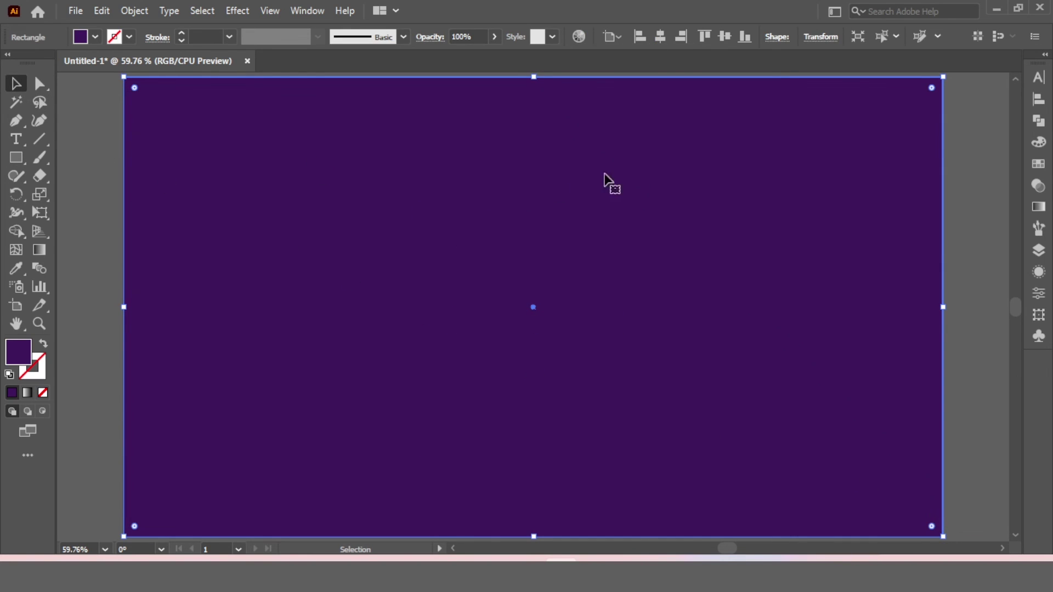
pyautogui.rightClick(647, 170)
pyautogui.click(884, 509)
# Fill the background rectangle with white
pyautogui.click(980, 281)
pyautogui.click(740, 134)
pyautogui.click(96, 38)
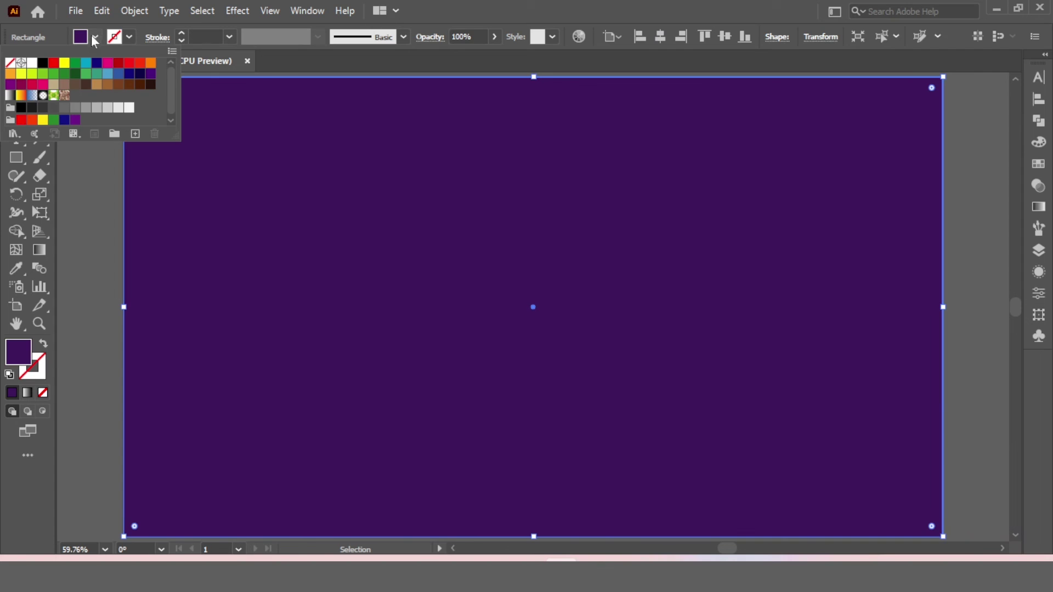
pyautogui.click(31, 64)
# Enlarge the lion group about its centre
pyautogui.click(88, 182)
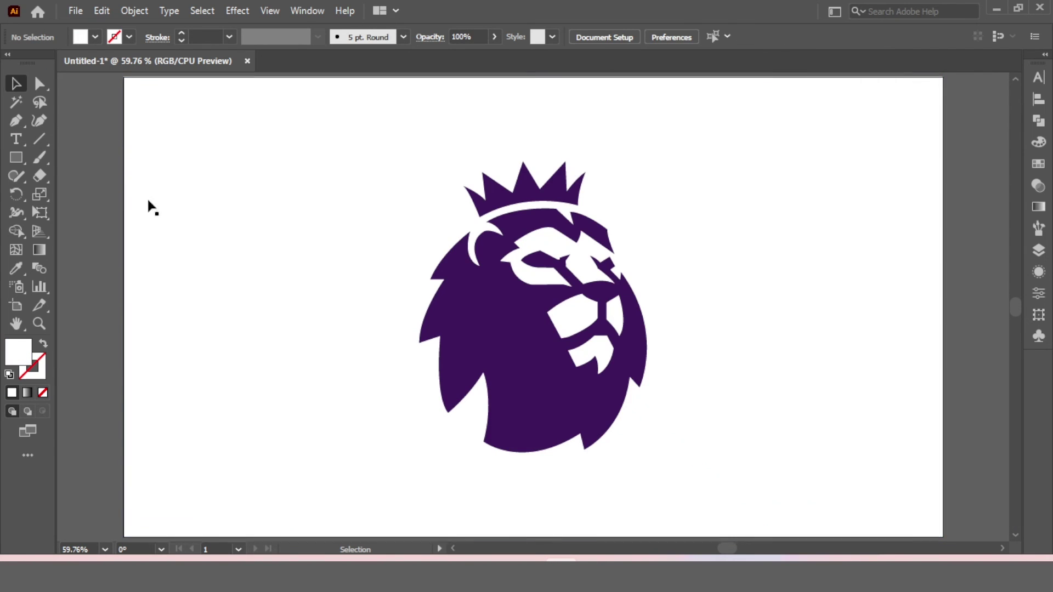
pyautogui.click(602, 236)
pyautogui.moveTo(646, 160); pyautogui.dragTo(668, 135)
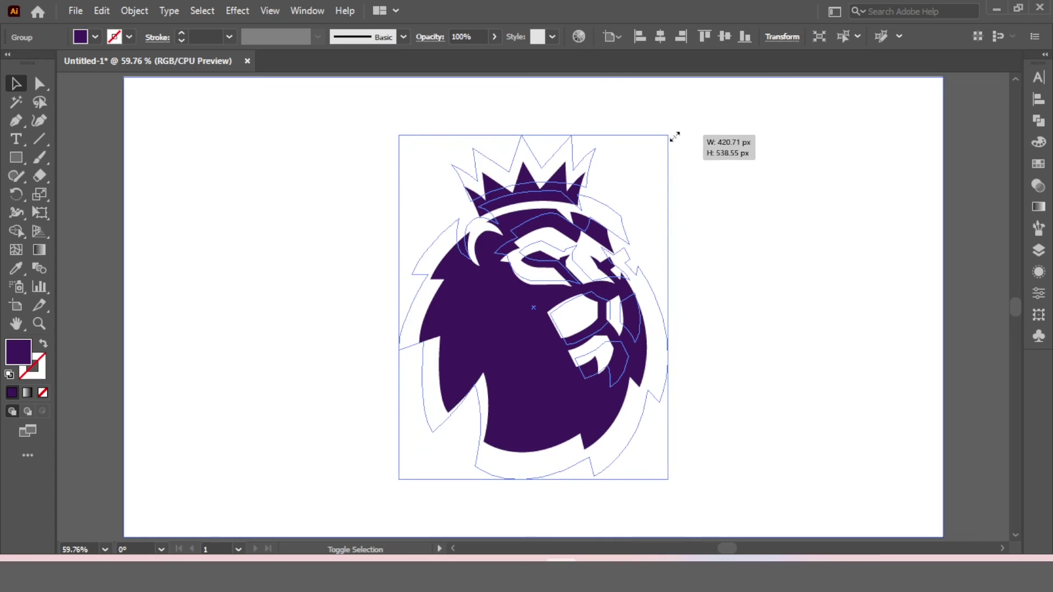